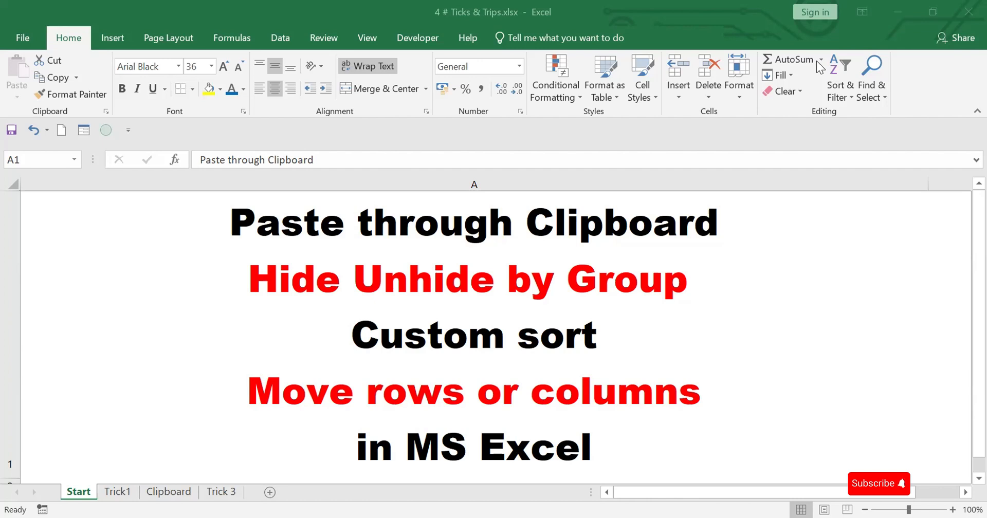
On the Clipboard sheet, copy the name text from A2 into E2 and add a line break after it
left_click(114, 492)
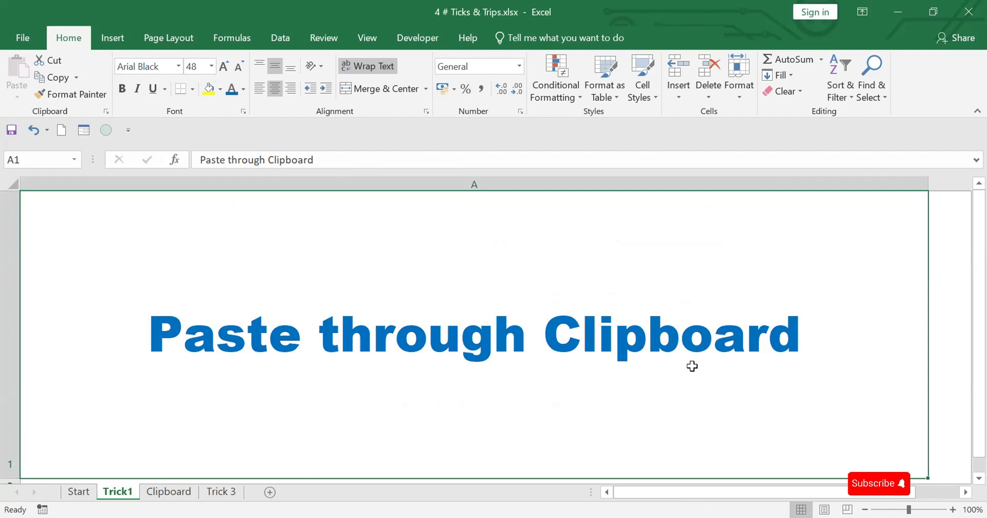
left_click(182, 492)
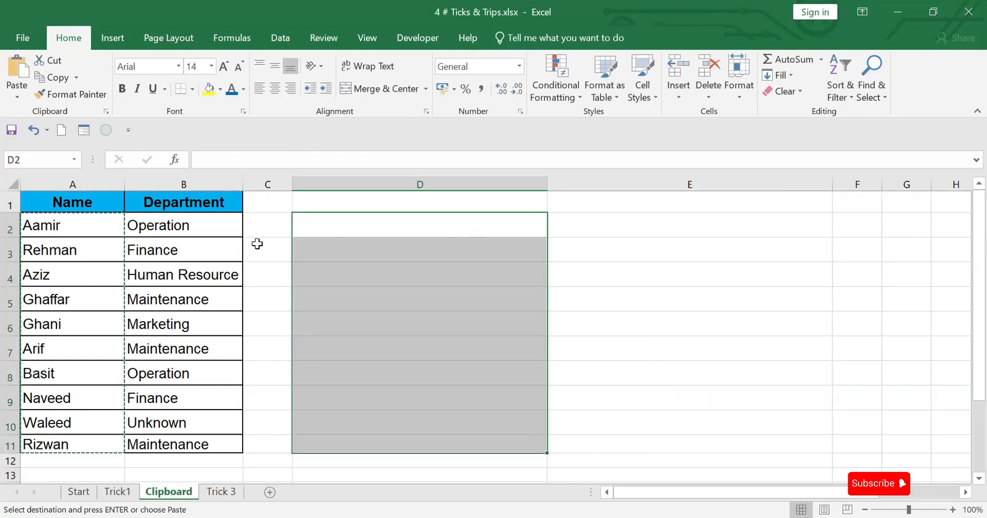
left_click(97, 221)
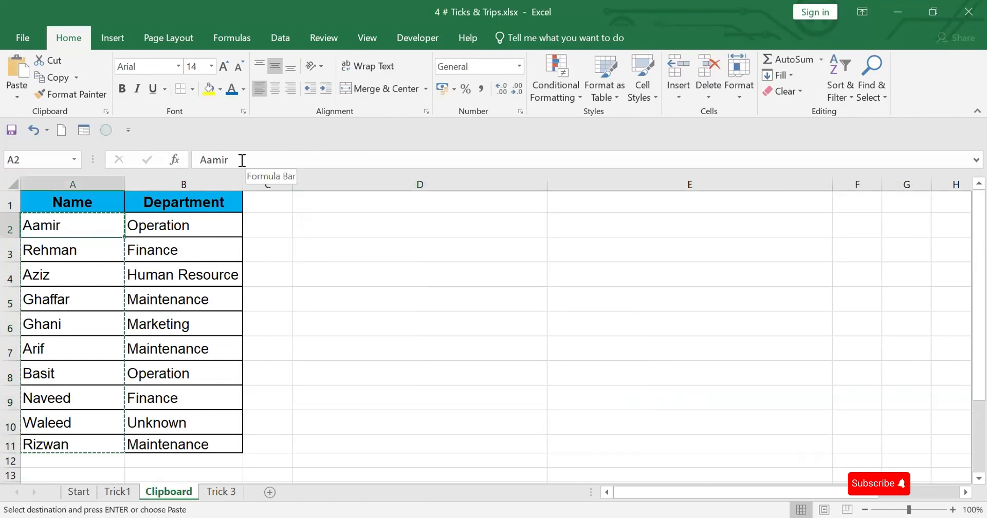
left_click_drag(227, 160, 195, 160)
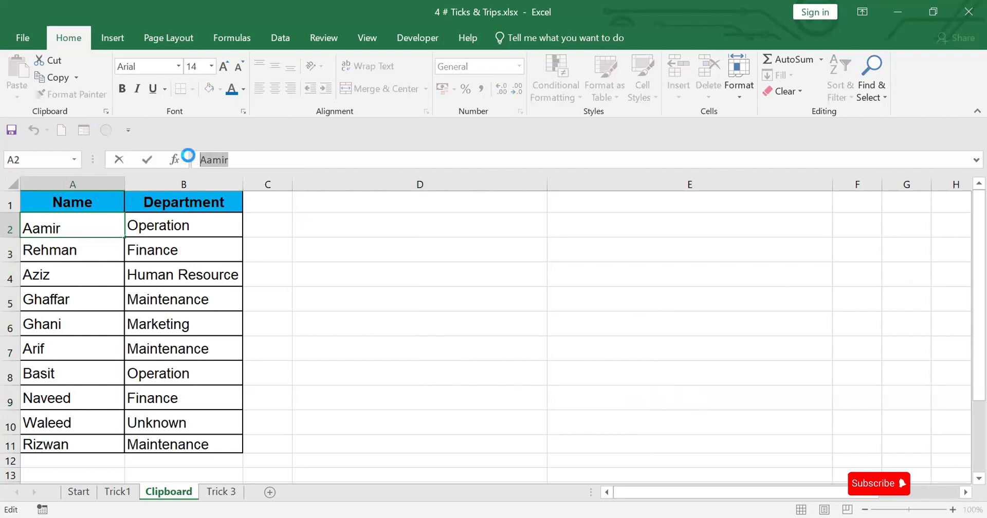
key("ctrl+c")
left_click(584, 223)
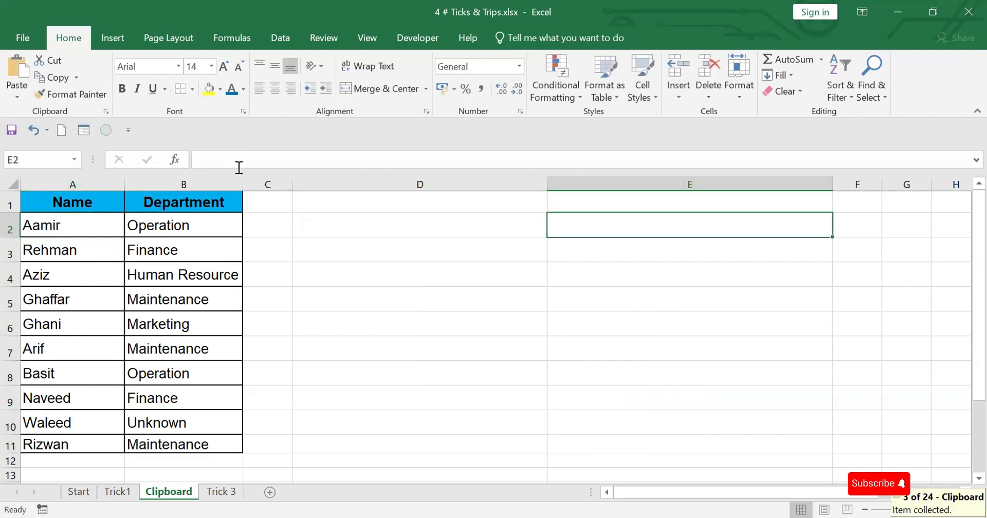
left_click(230, 160)
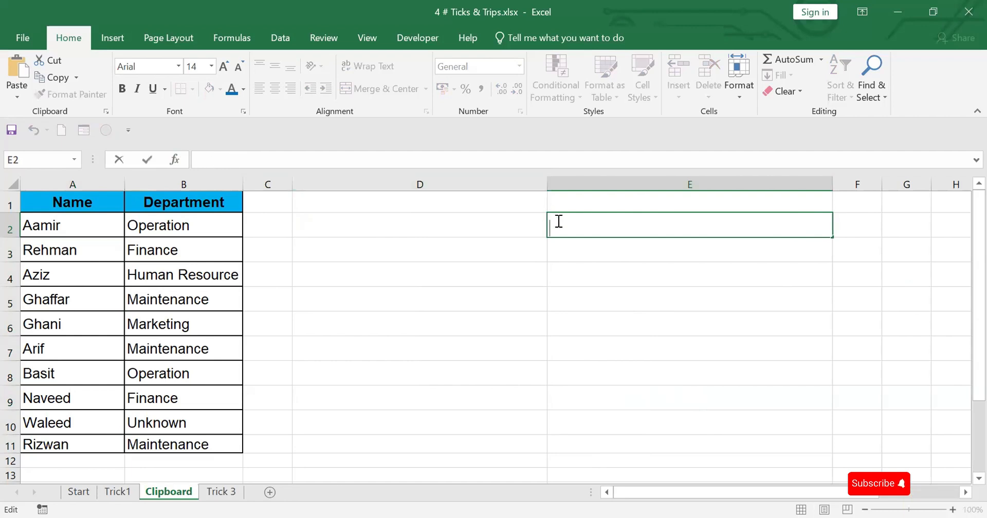
key("ctrl+v")
key("alt+Return")
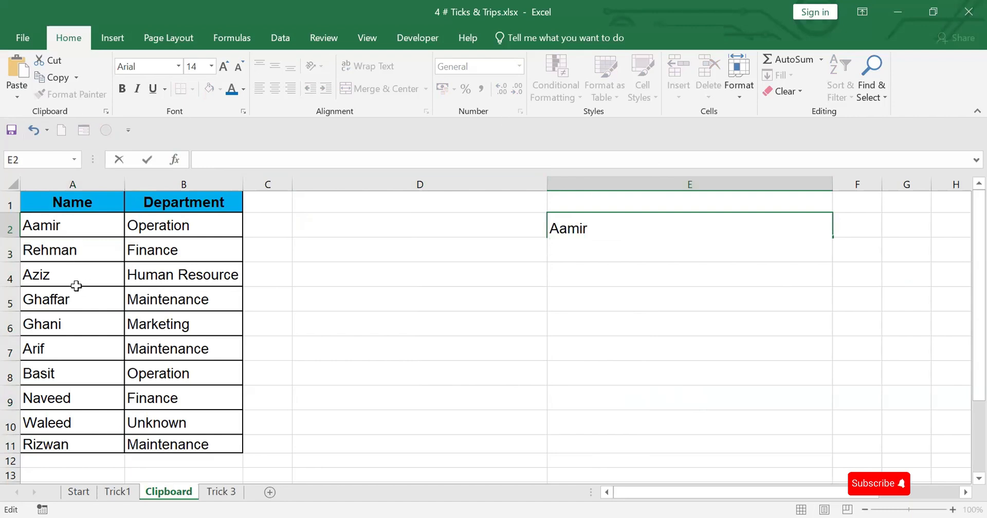
Add the name text from A3 as a second line in E2 and fit row 2's height to its contents
left_click(79, 250)
left_click_drag(240, 160, 204, 161)
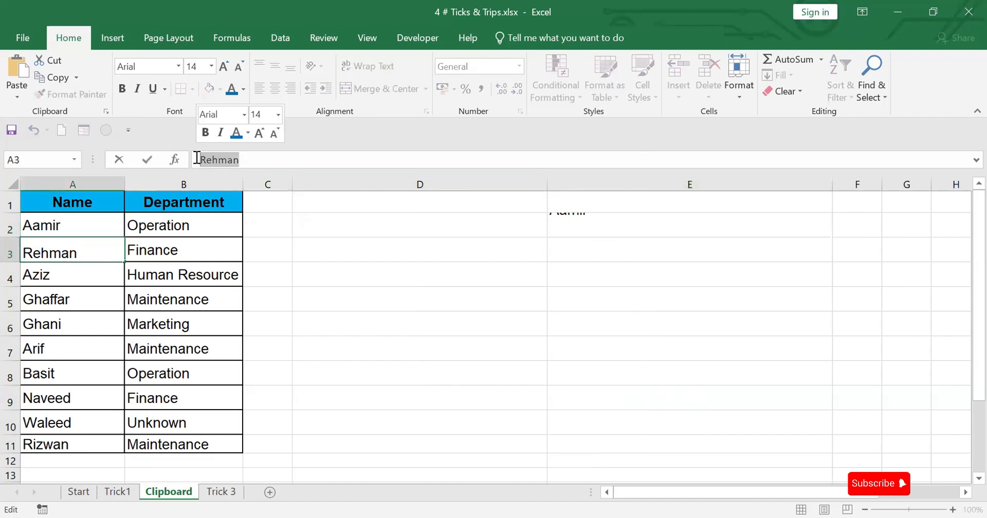
key("ctrl+c")
left_click(584, 223)
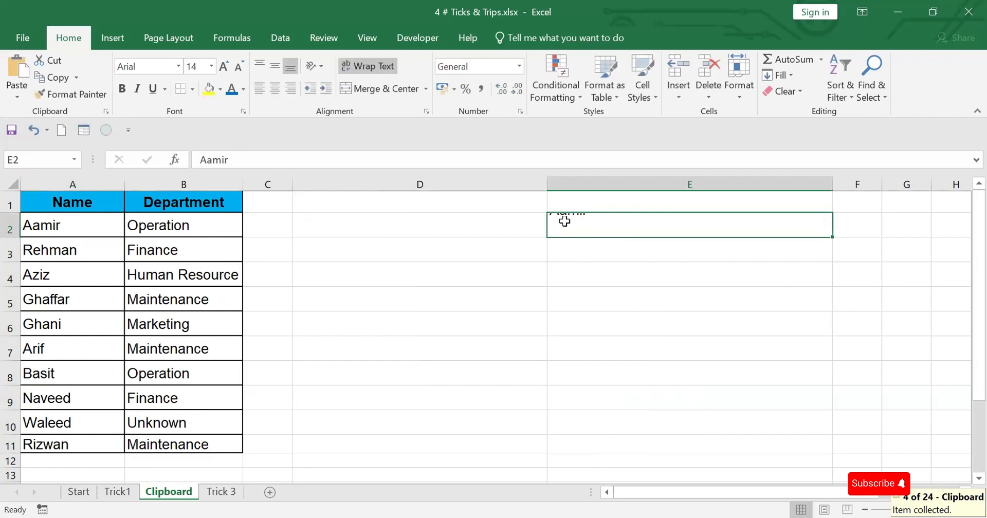
left_click(265, 157)
key("BackSpace")
key("BackSpace")
key("BackSpace")
key("BackSpace")
key("BackSpace")
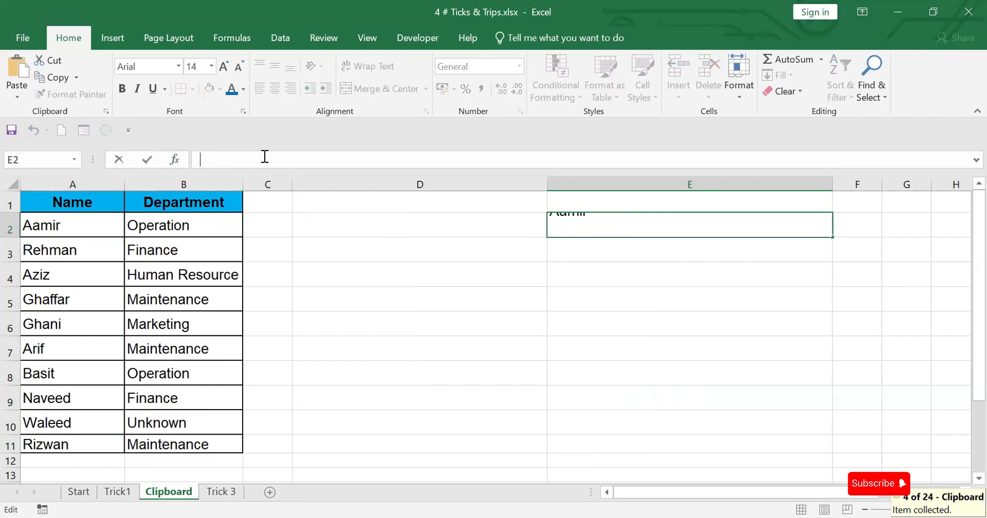
key("ctrl+v")
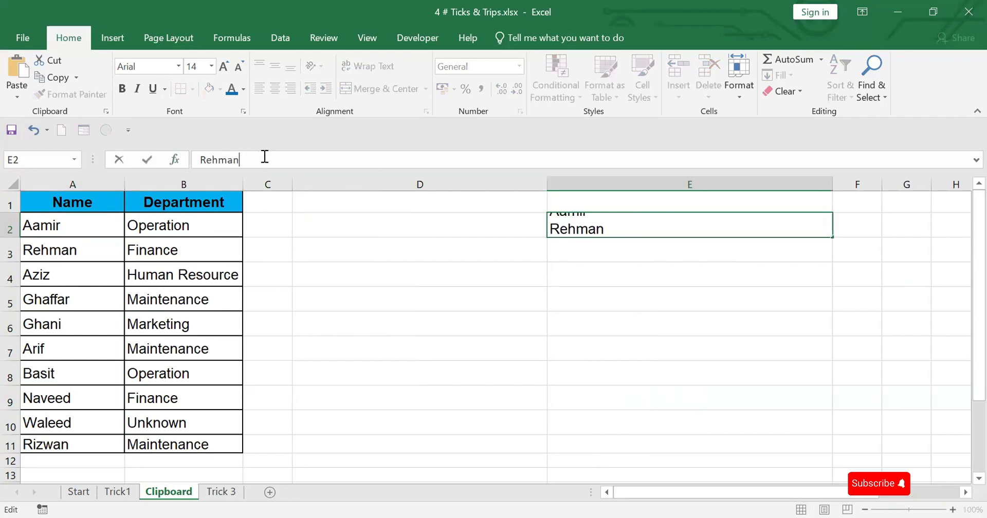
left_click(10, 226)
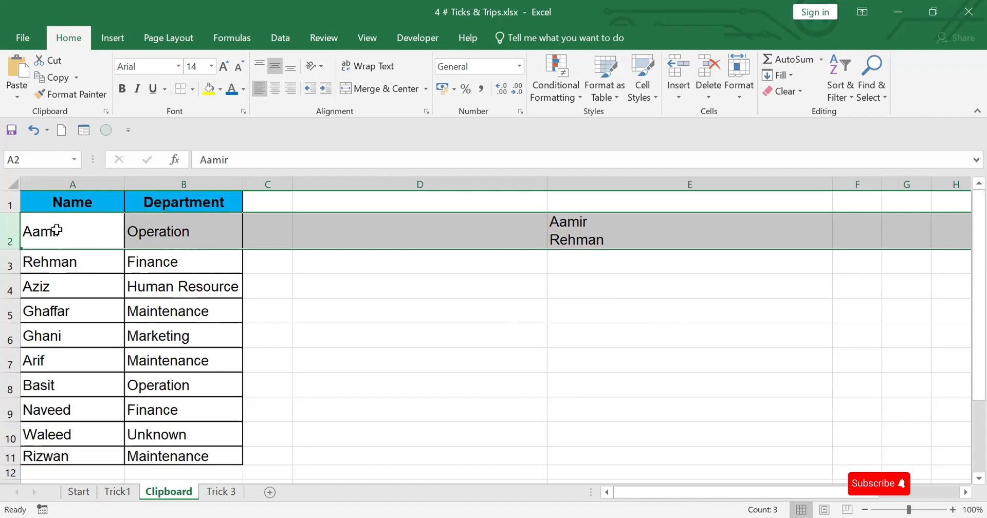
Copy the names in A2:A11, paste them as text into the single cell D2 from the Office Clipboard, and autofit row 2
left_click_drag(57, 231, 61, 458)
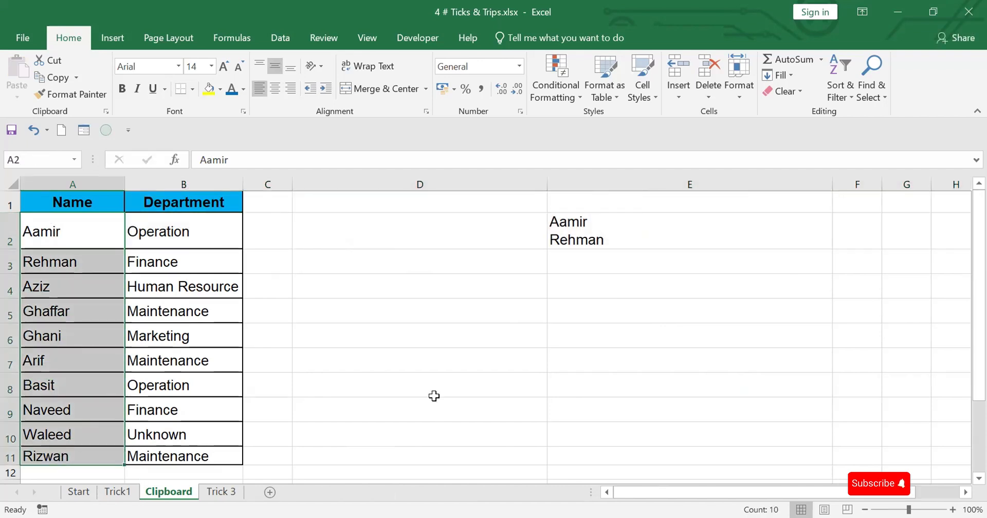
key("ctrl+c")
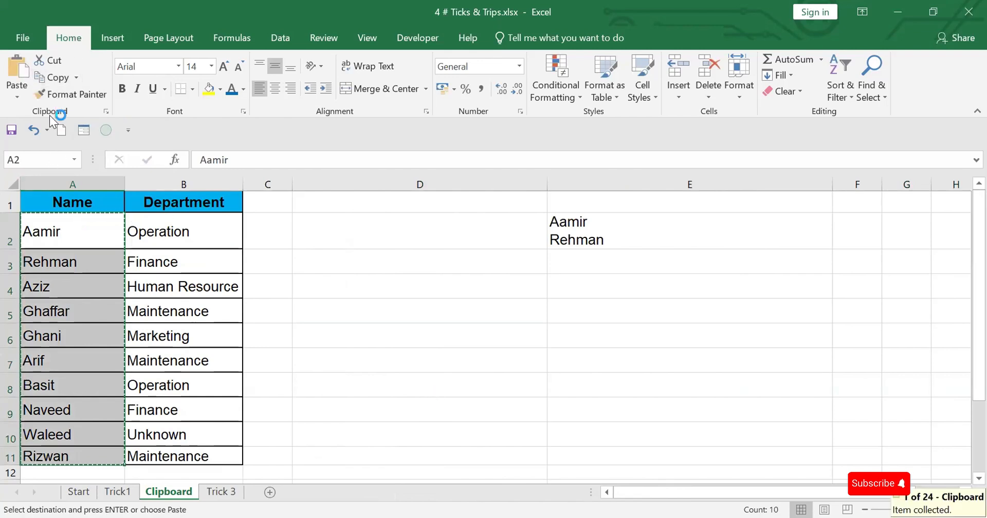
left_click(107, 112)
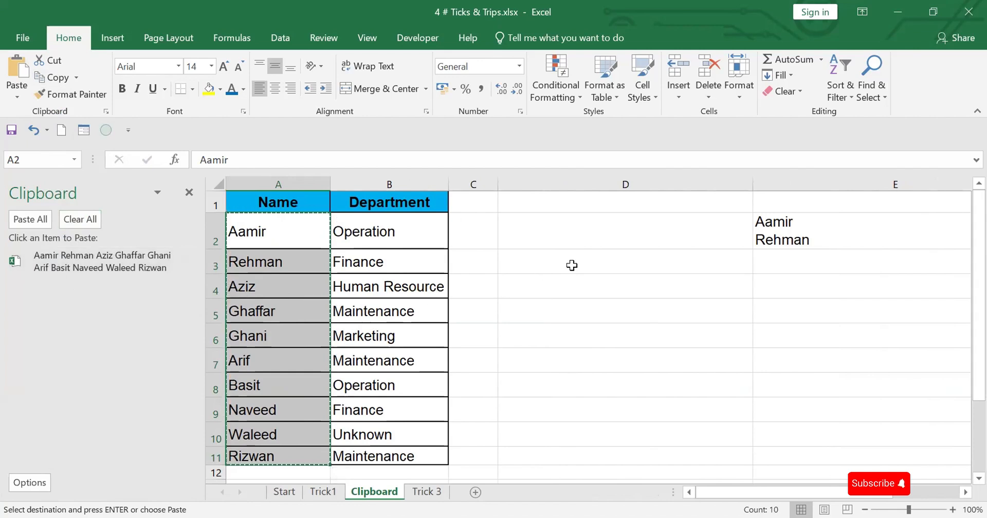
double_click(545, 228)
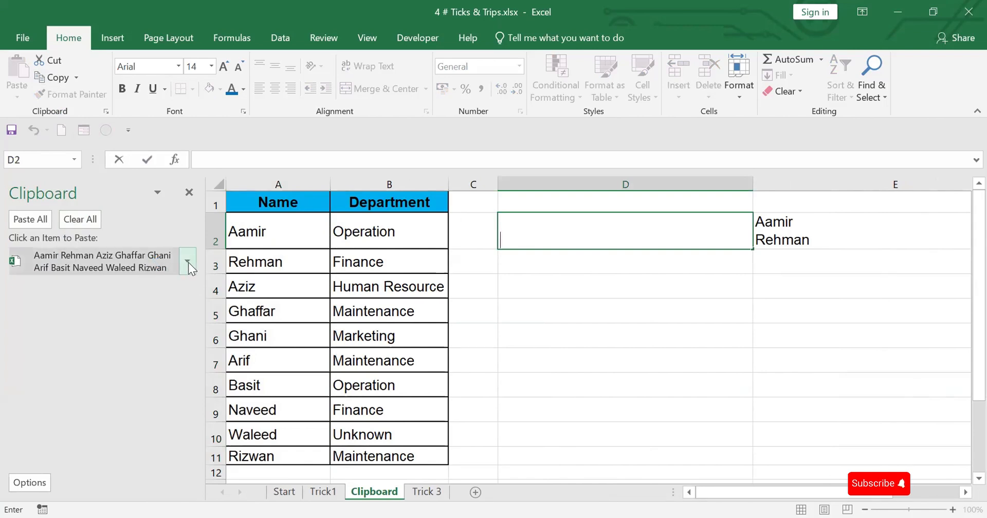
left_click(185, 269)
left_click(171, 284)
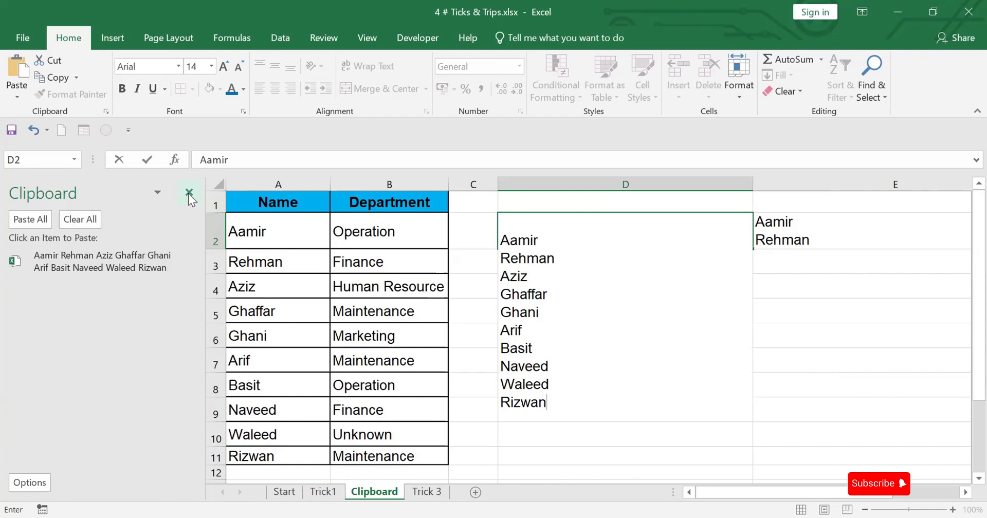
left_click(189, 193)
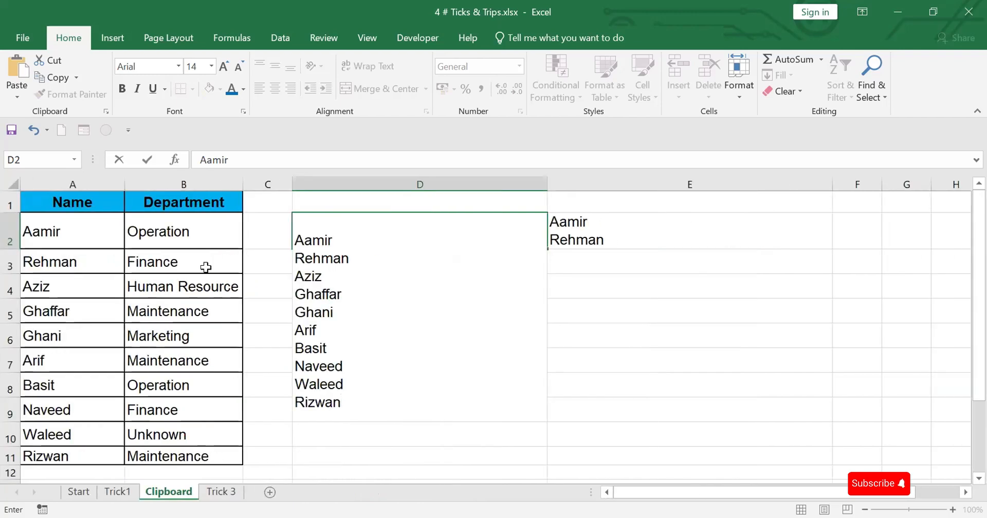
double_click(12, 249)
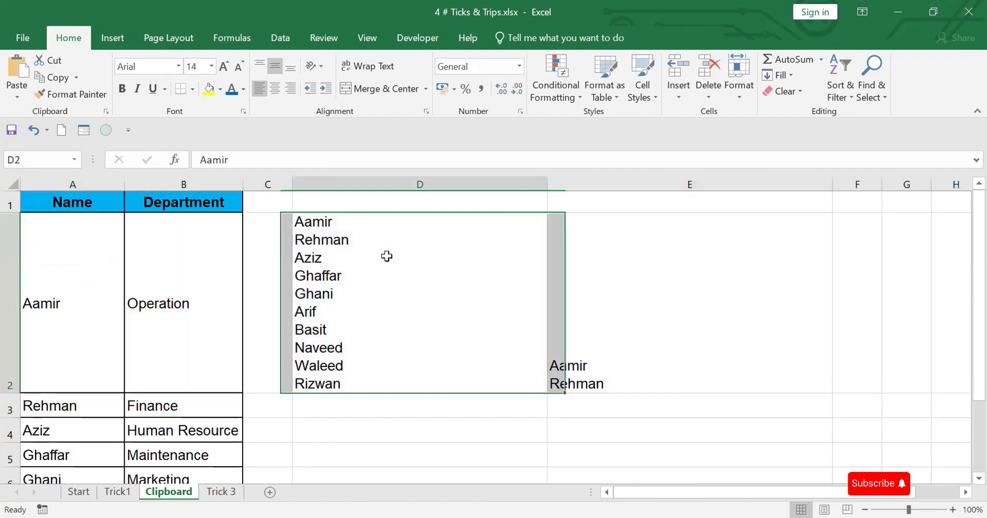
Copy the multi-line name text inside D2 and paste the second Office Clipboard item into separate cells starting at D4
left_click(376, 252)
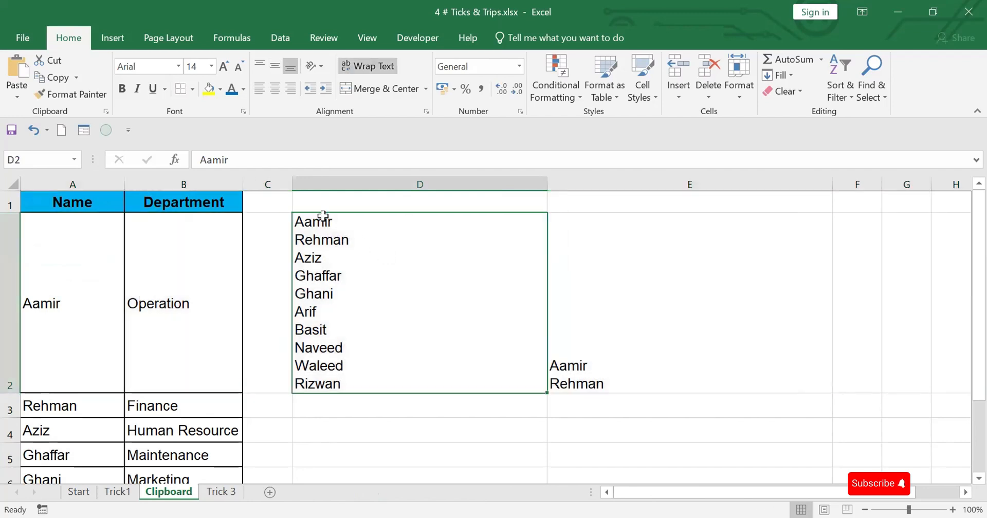
double_click(323, 221)
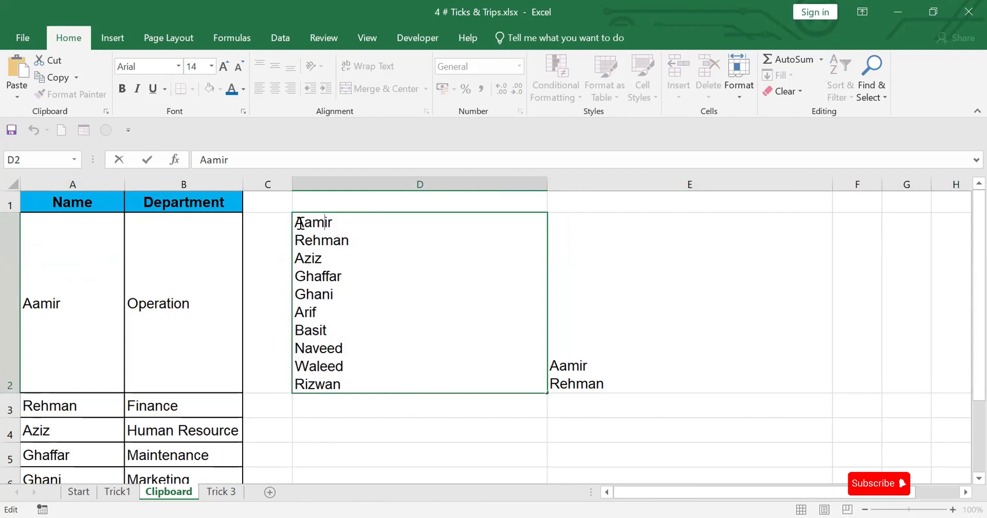
left_click_drag(309, 222, 408, 381)
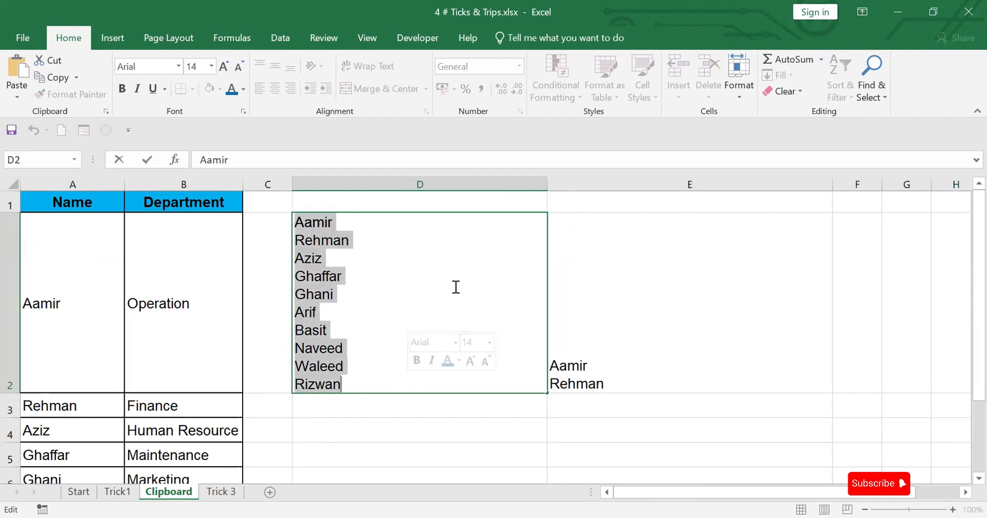
key("ctrl+c")
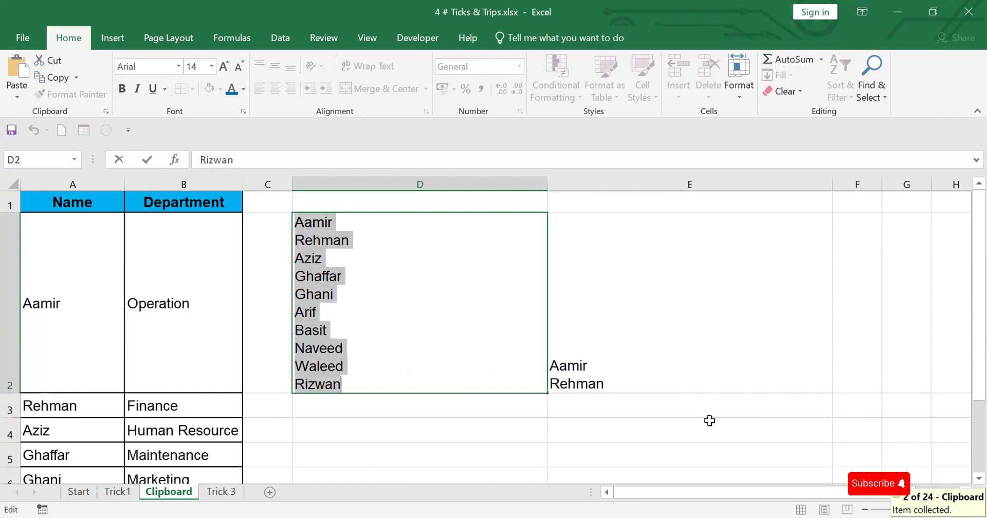
left_click(475, 431)
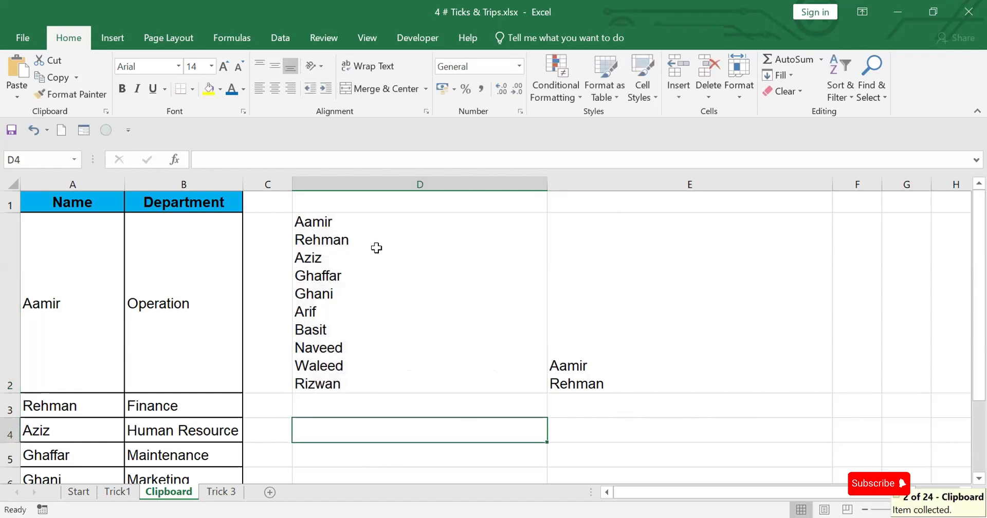
left_click(106, 111)
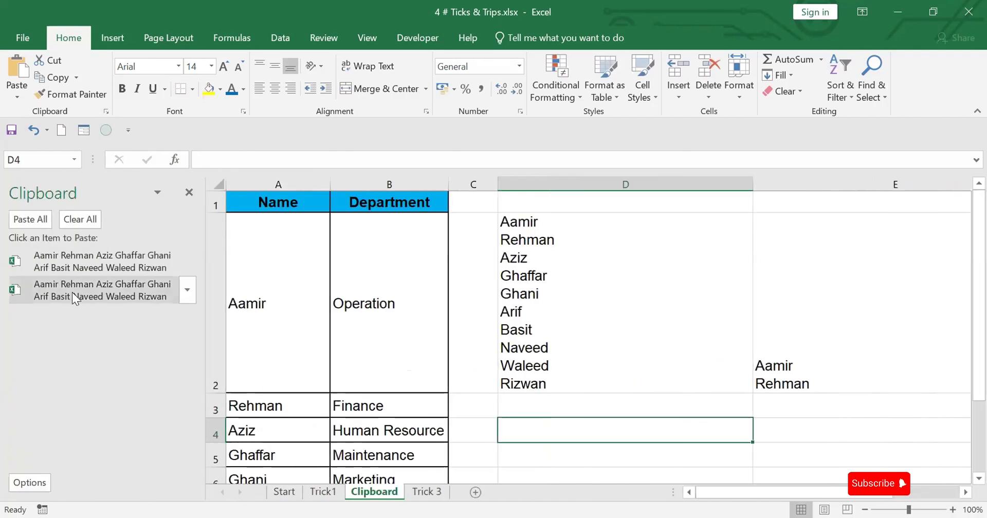
left_click(191, 289)
left_click(178, 313)
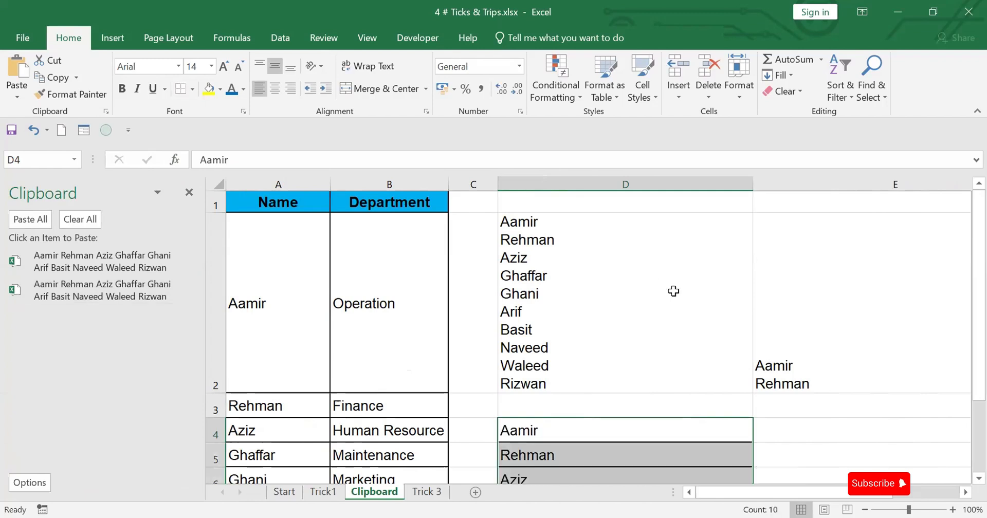
Autofit the height of row 5 and close the Office Clipboard
scroll(674, 291, "down", 2)
scroll(597, 366, "up", 1)
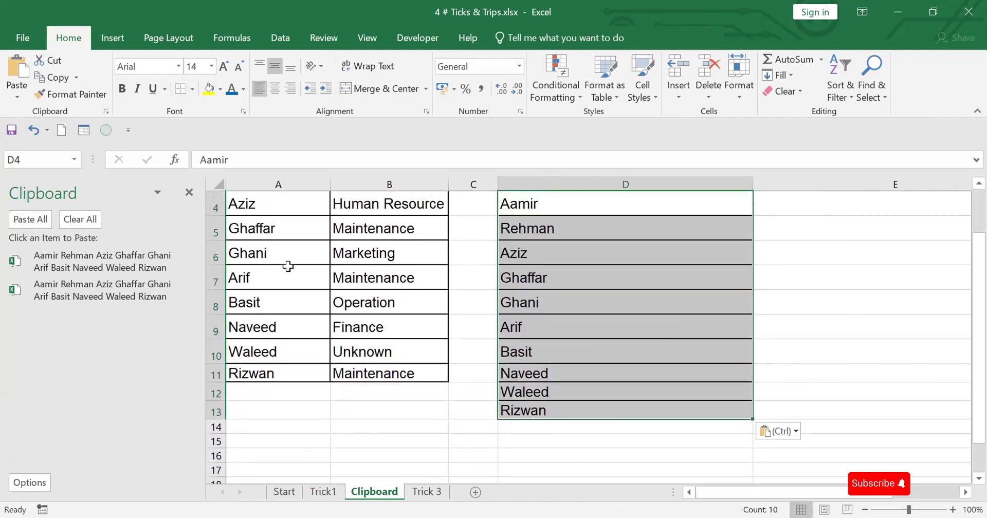
double_click(216, 240)
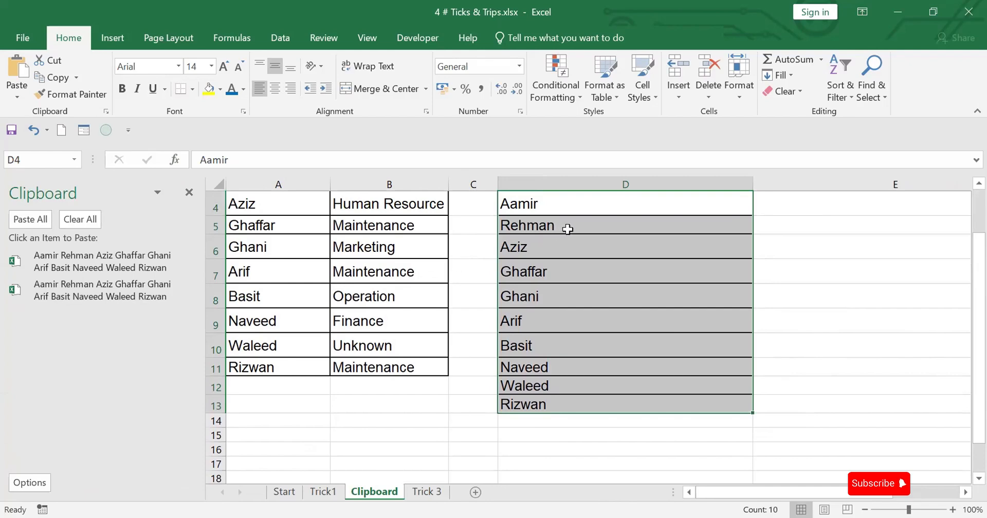
scroll(563, 235, "up", 1)
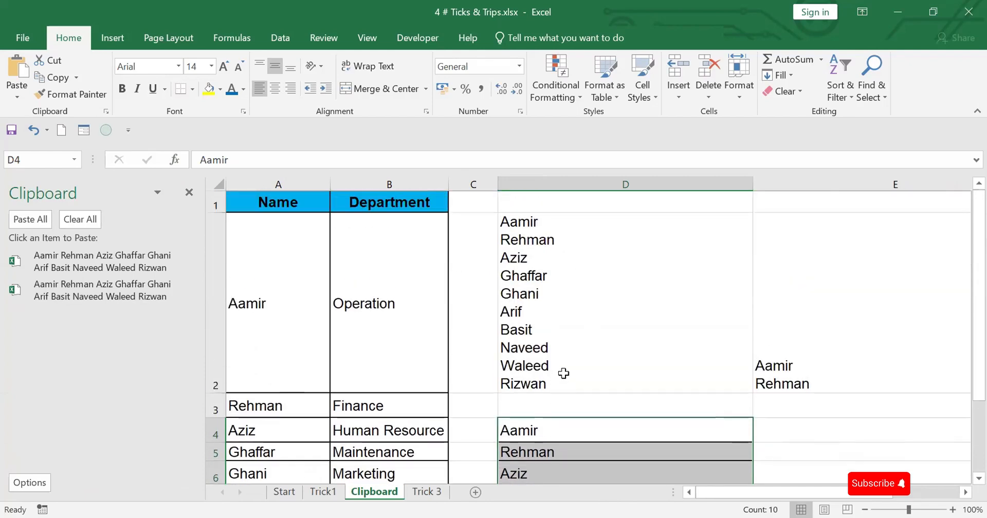
scroll(563, 374, "down", 1)
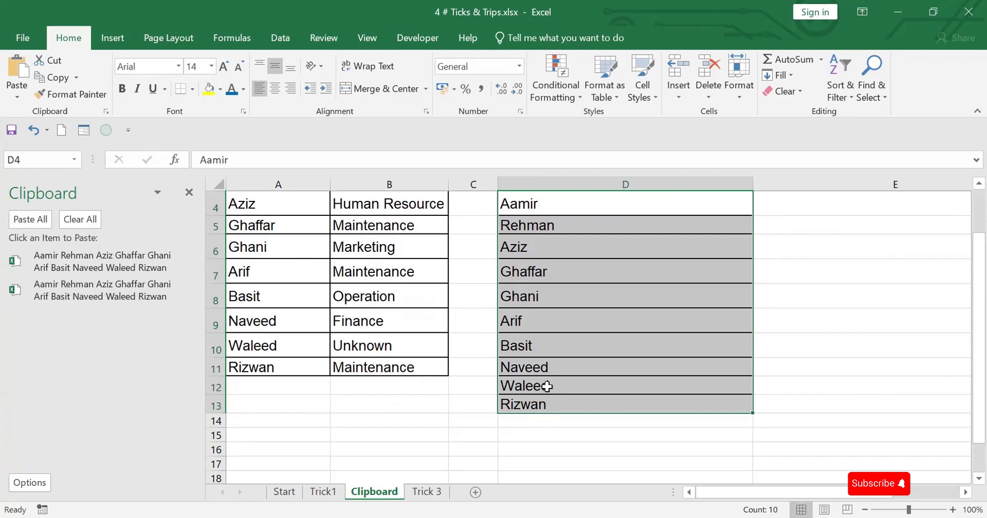
left_click(189, 194)
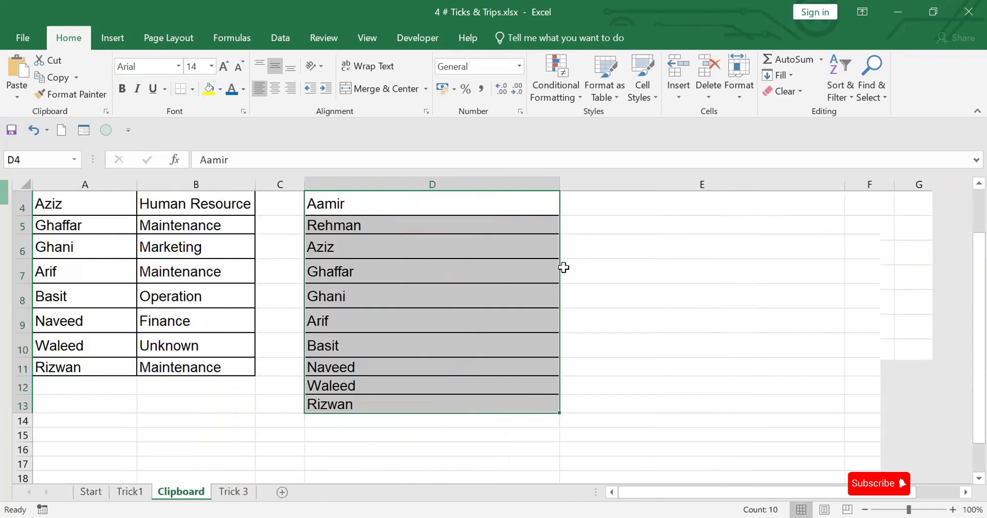
Delete columns D and E containing the pasted name lists
left_click_drag(979, 343, 978, 301)
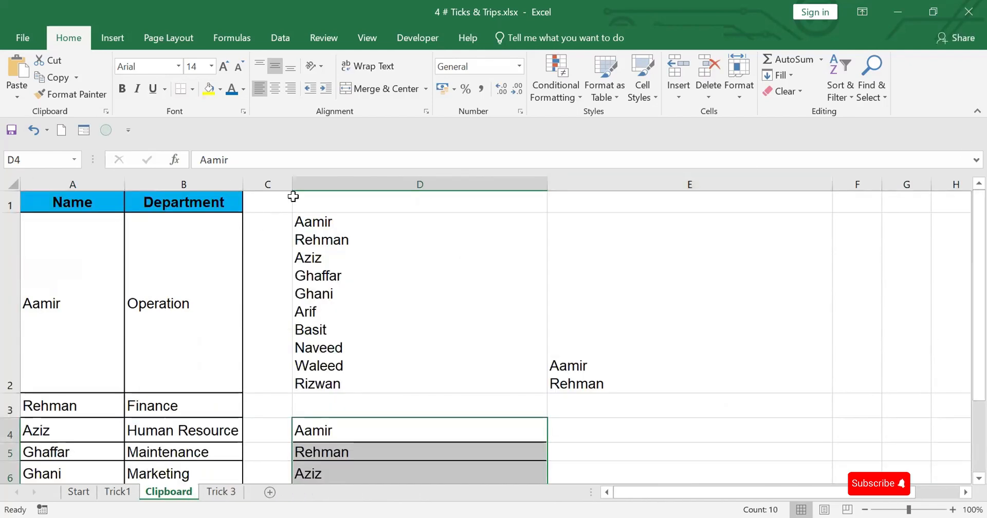
left_click(320, 183)
left_click_drag(321, 183, 634, 236)
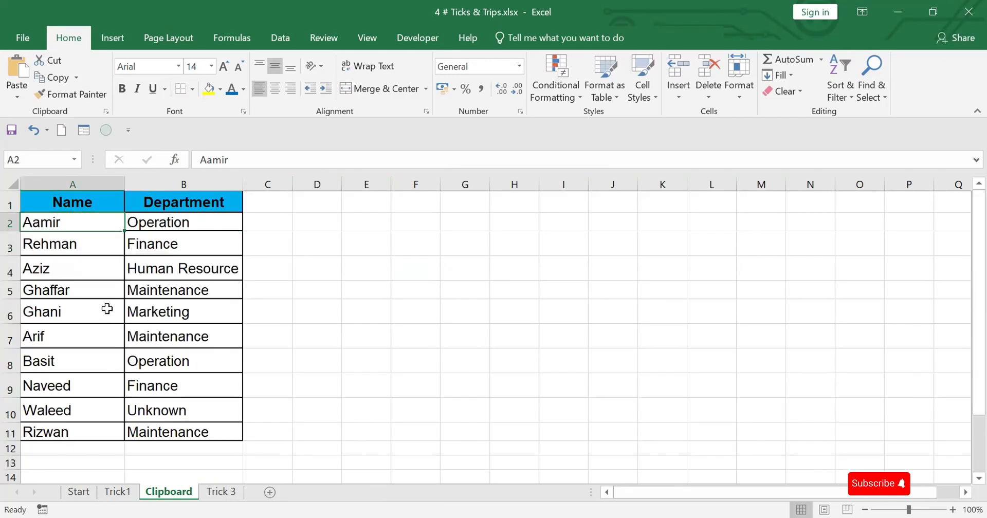
Fill the table ranges A2:B2 and A5:B5 with yellow
left_click_drag(34, 224, 154, 224)
left_click(208, 88)
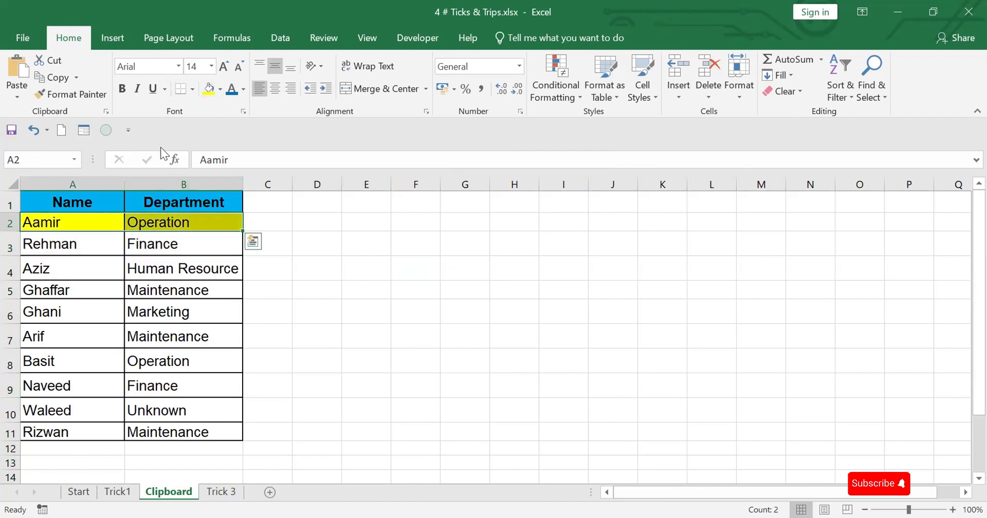
left_click_drag(35, 290, 161, 292)
left_click(209, 89)
Fill the individual cells A7, B8, A10 and B11 with yellow
left_click(66, 336)
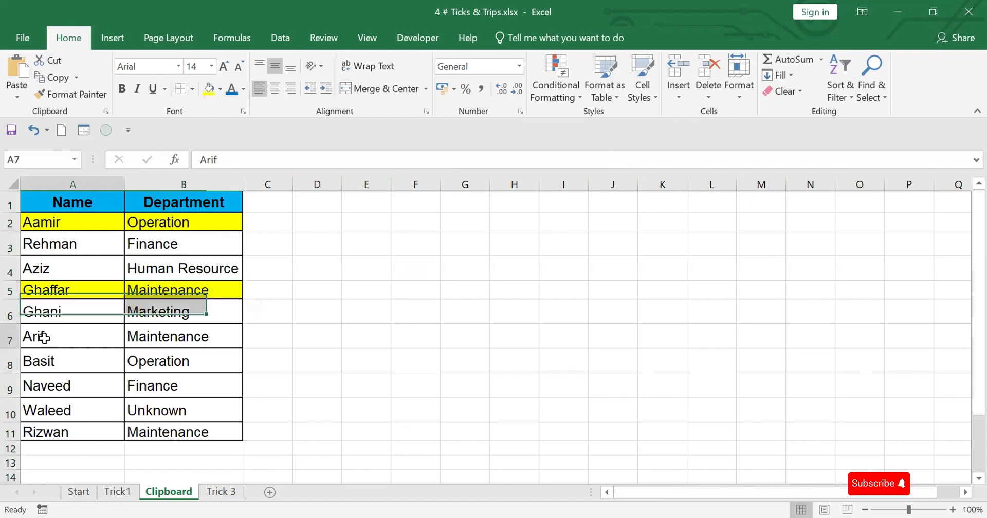
left_click(207, 90)
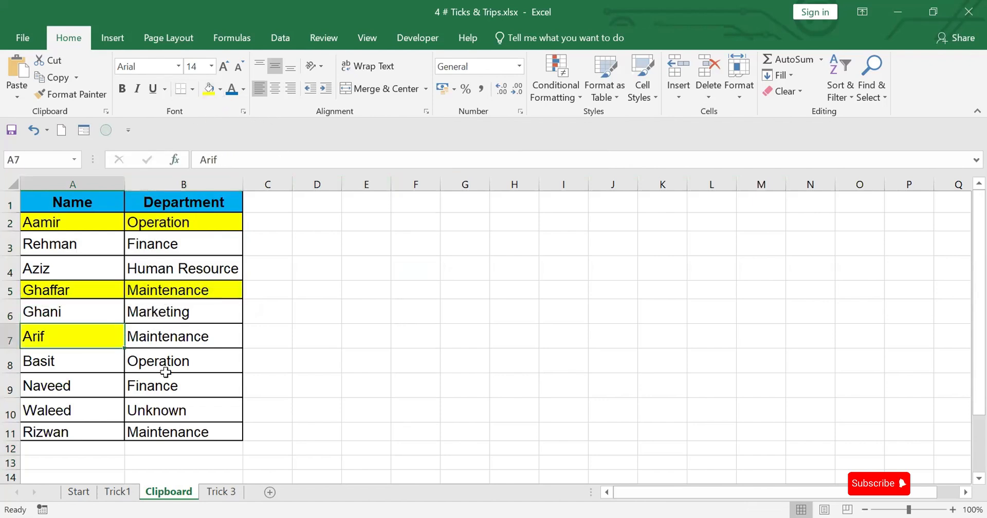
left_click(160, 357)
left_click(209, 89)
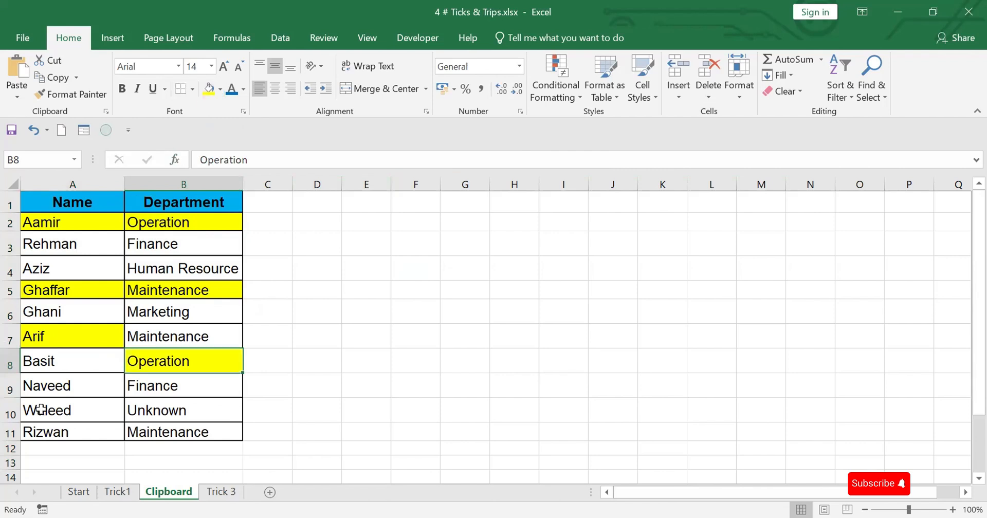
left_click(47, 406)
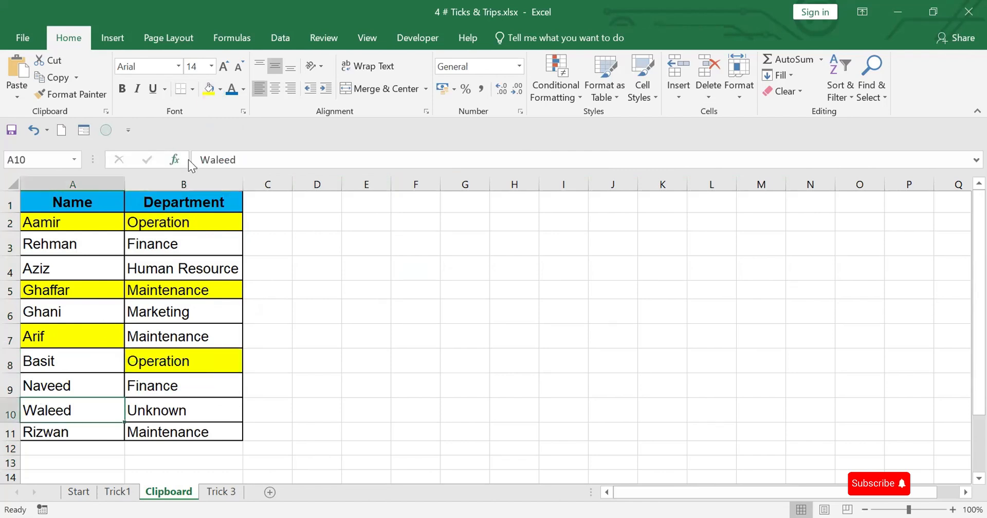
left_click(209, 90)
left_click(167, 434)
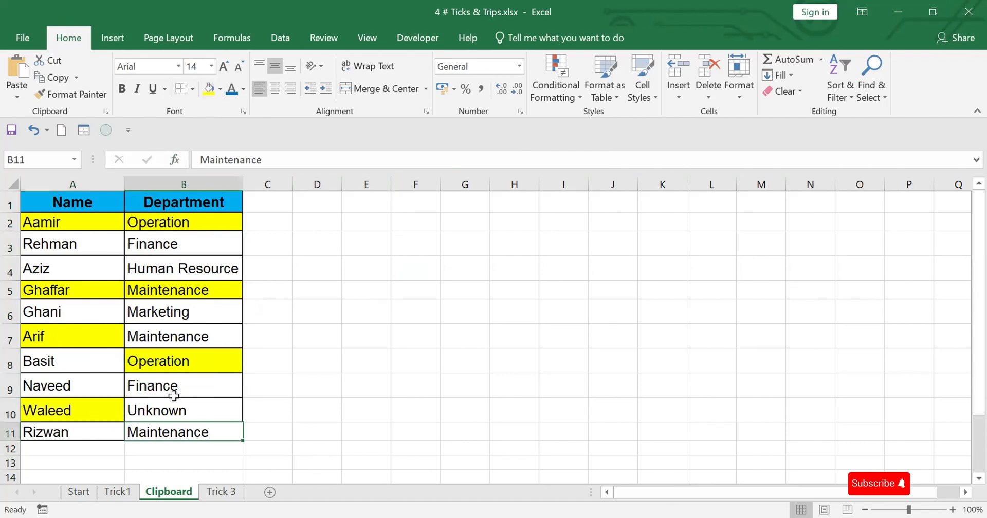
left_click(208, 89)
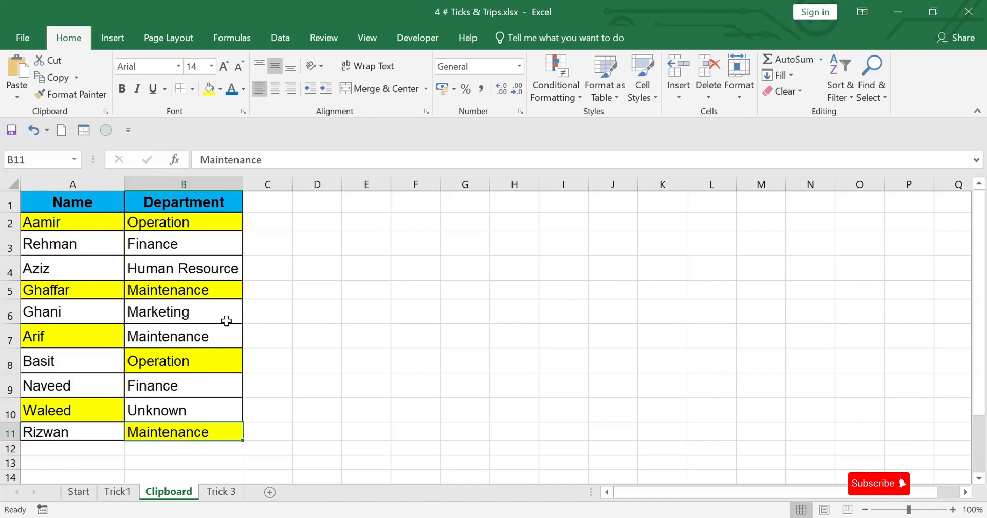
Copy the highlighted cells A2, B2, A5 and B5 one at a time so each is collected in the Office Clipboard
left_click(89, 221)
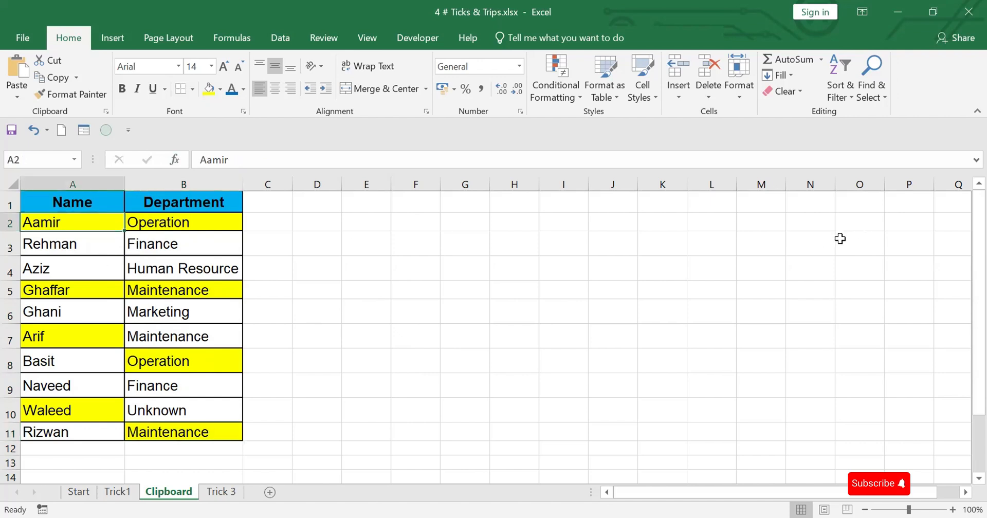
key("ctrl+c")
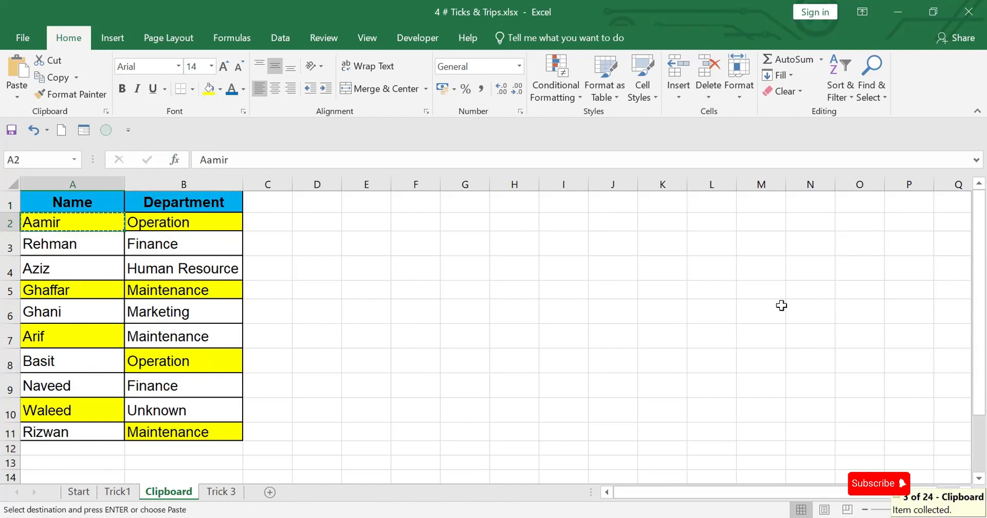
left_click(180, 225)
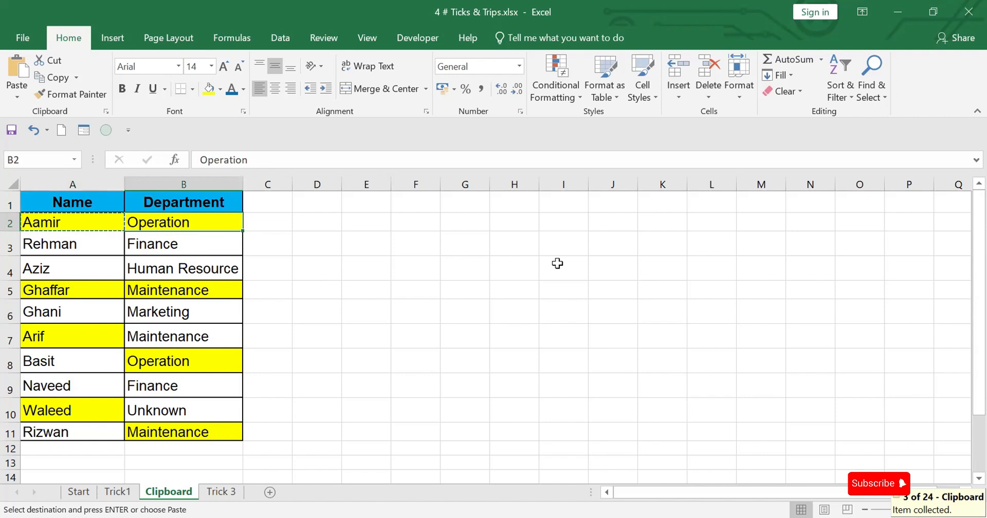
key("ctrl+c")
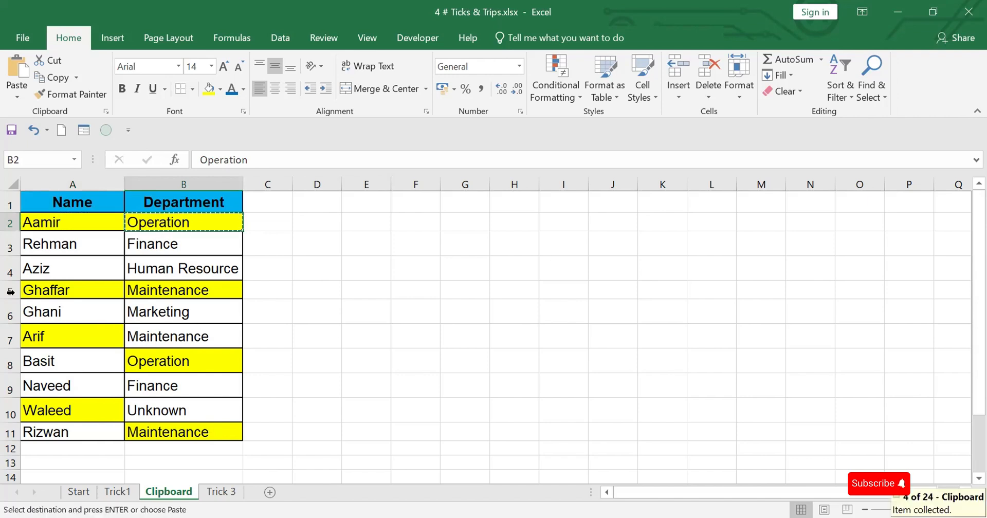
left_click(61, 288)
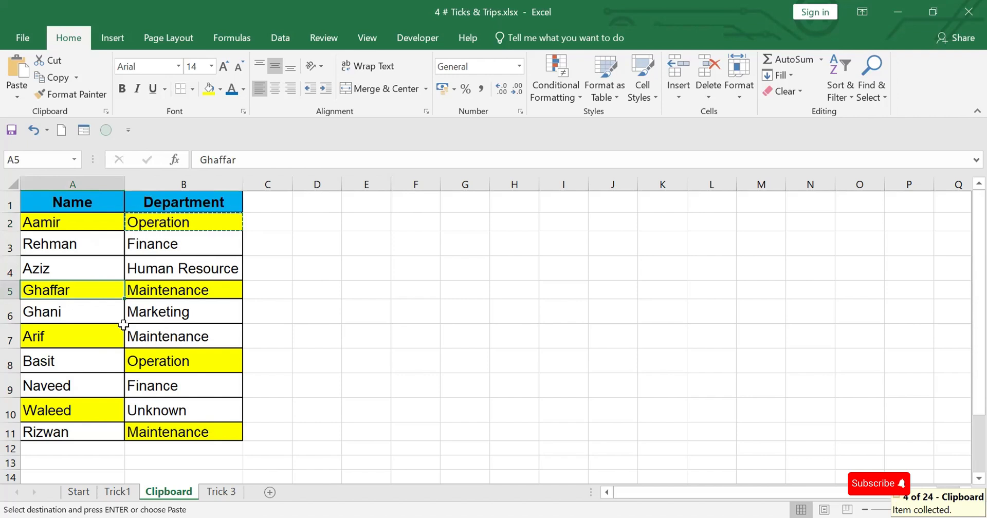
key("ctrl+c")
left_click(150, 291)
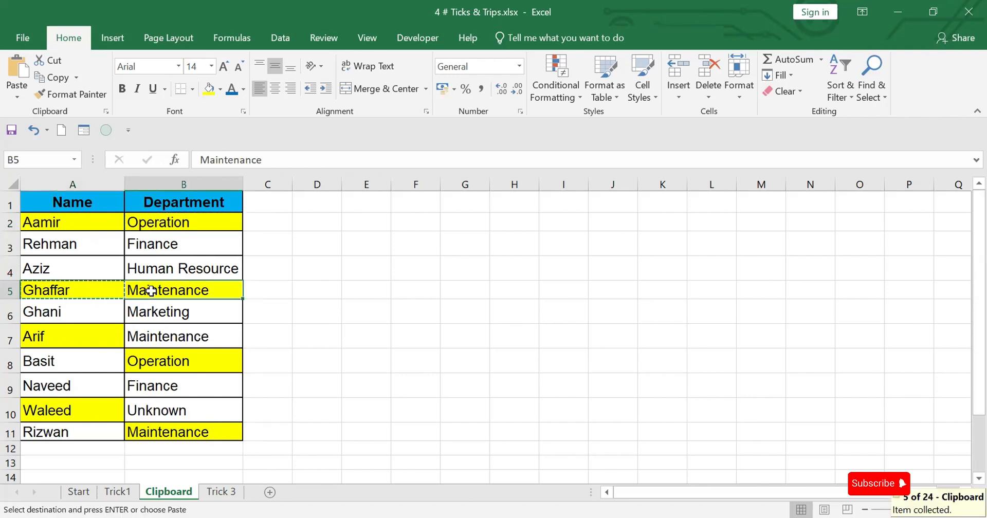
key("ctrl+c")
Copy the highlighted cells A7, B8, A10 and B11 one at a time into the Office Clipboard
left_click(50, 335)
key("Escape")
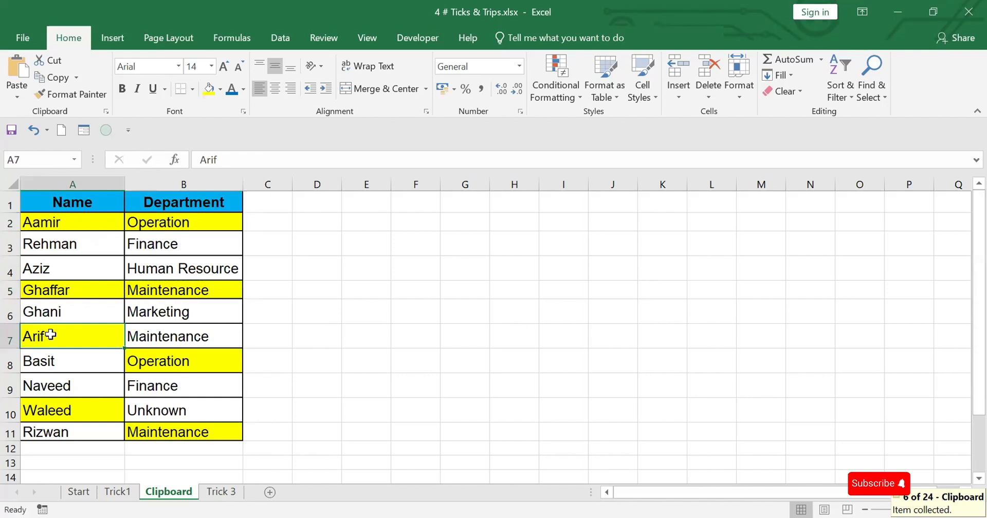
key("ctrl+c")
left_click(154, 359)
key("ctrl+c")
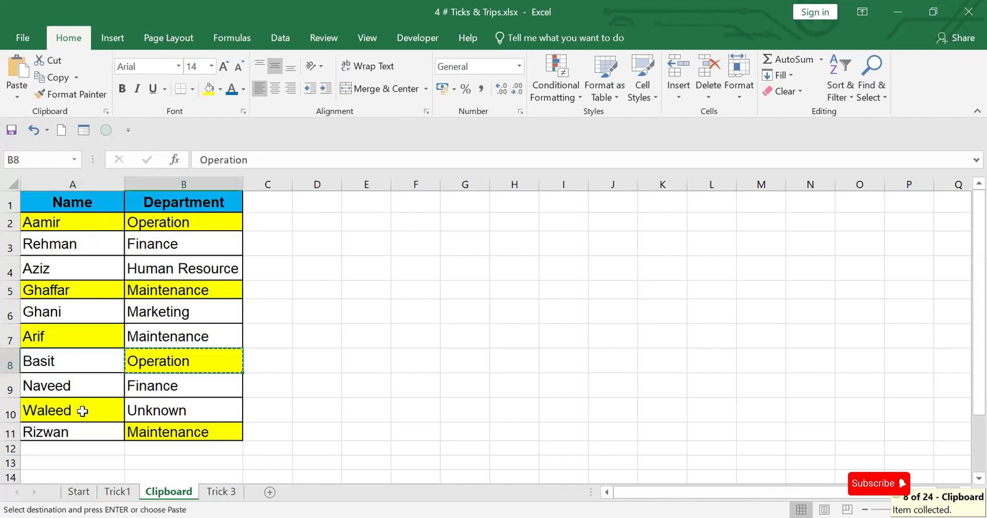
left_click(82, 411)
key("ctrl+c")
left_click(167, 432)
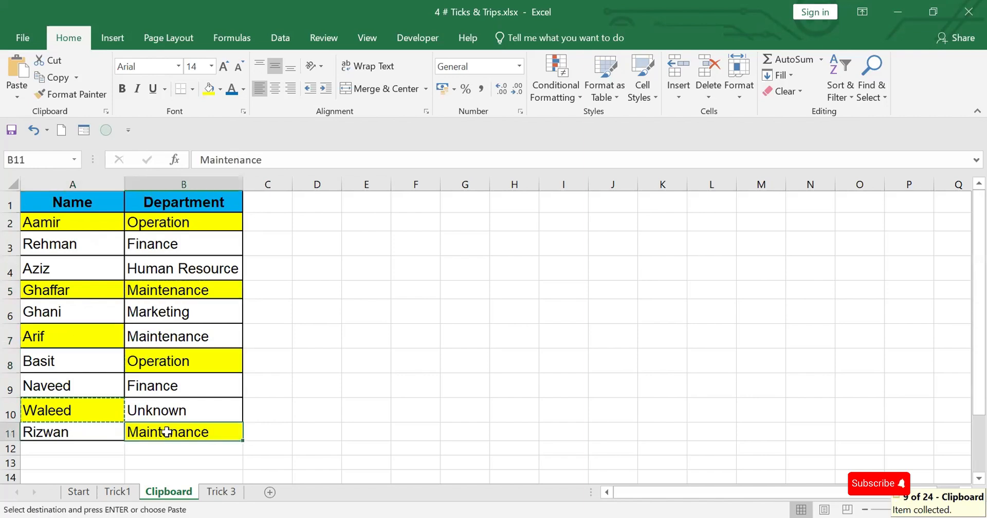
key("ctrl+c")
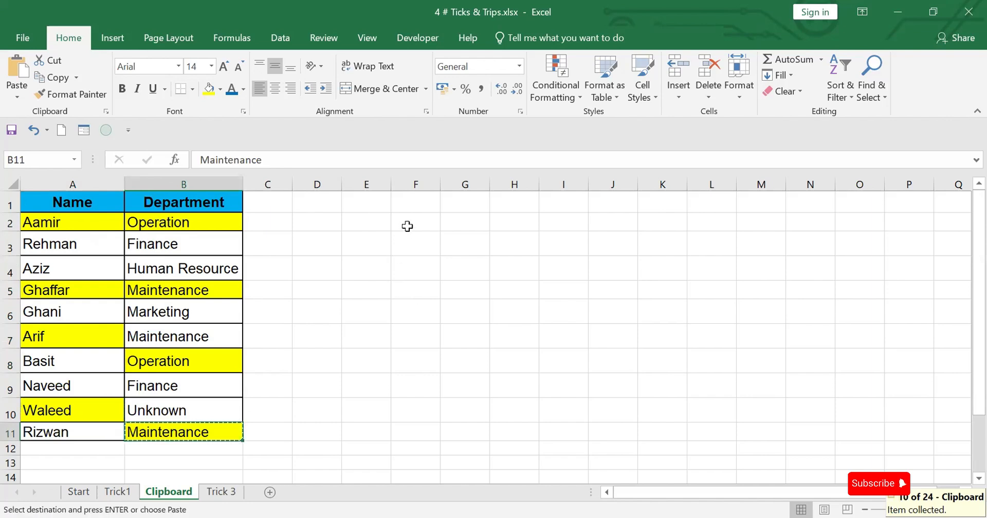
Paste all collected Office Clipboard items starting at F2 and autofit the width of column F
left_click(407, 226)
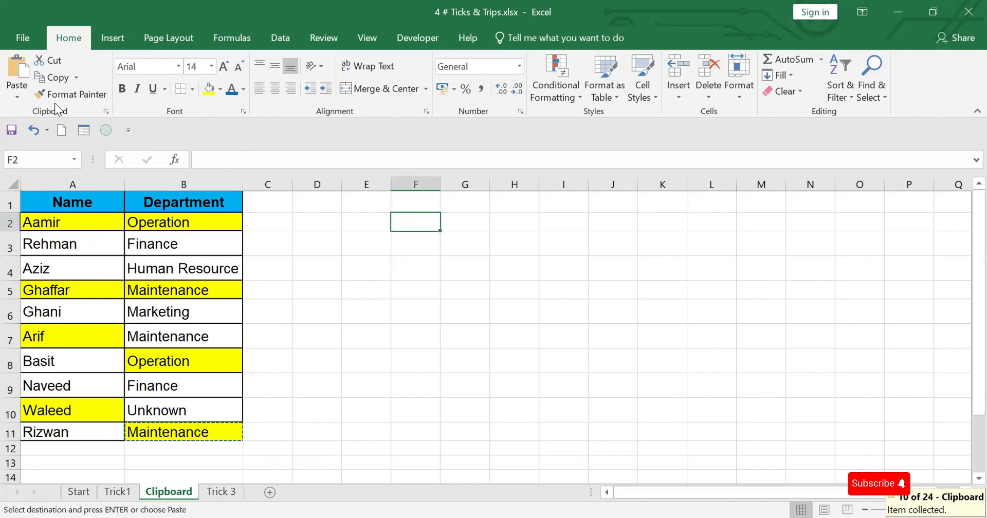
key("Escape")
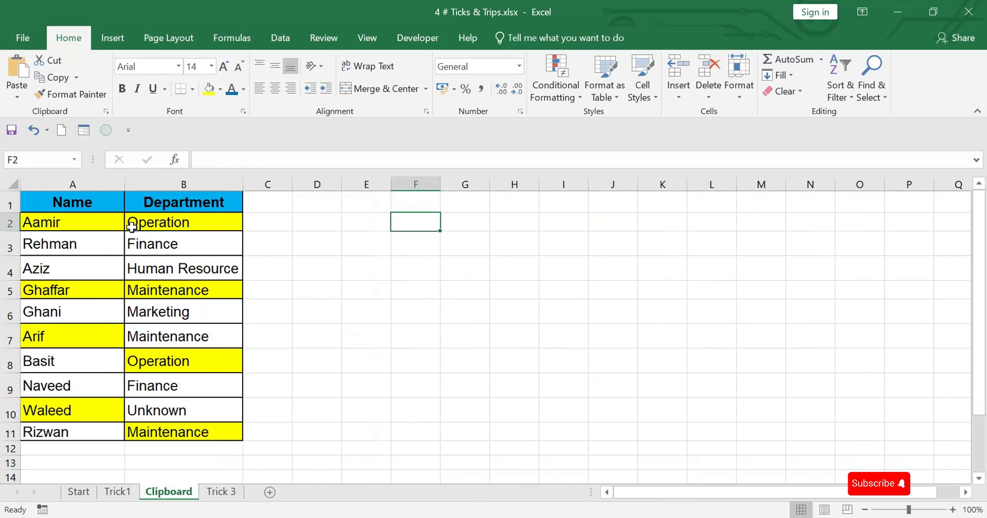
left_click(106, 111)
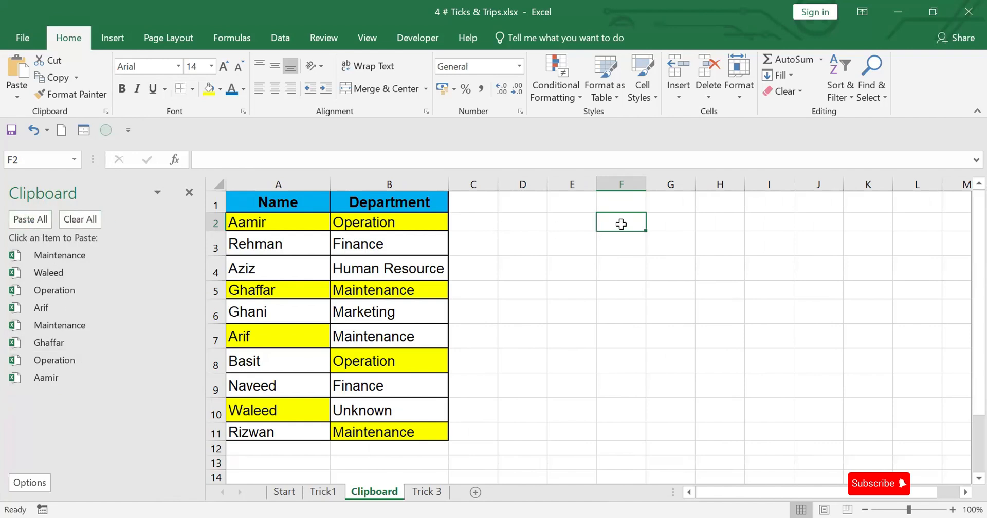
left_click(35, 219)
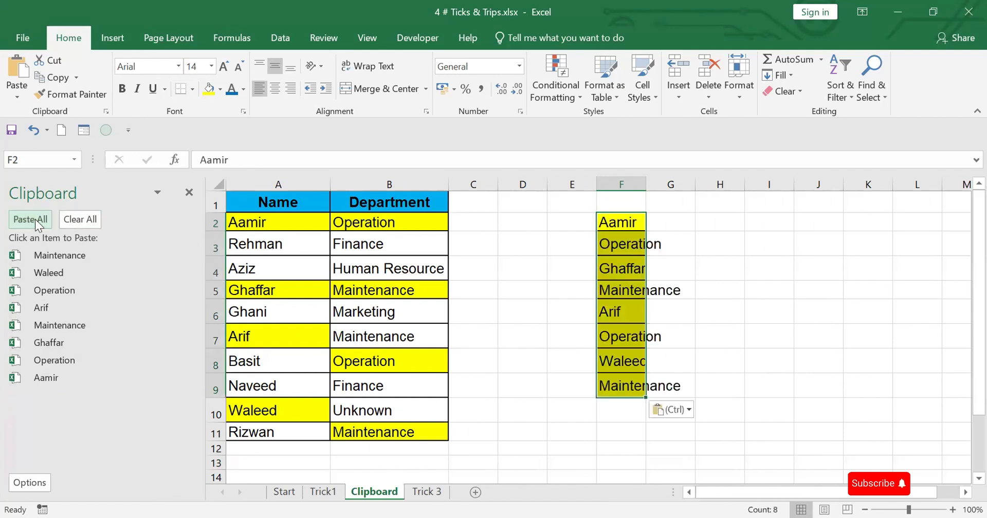
double_click(643, 183)
scroll(674, 284, "down", 2)
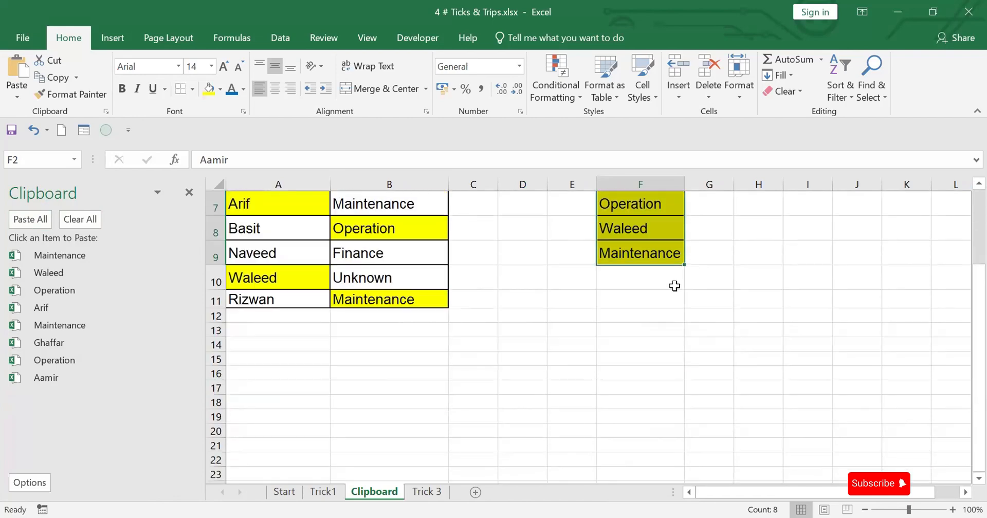
scroll(668, 299, "up", 2)
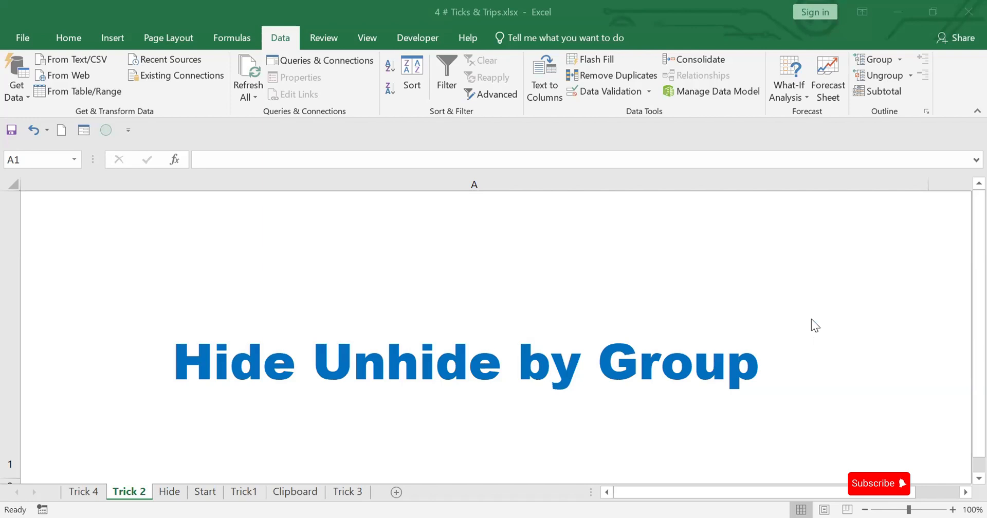
On the Hide sheet, group columns B to D, and collapse and re-expand the group
left_click(170, 492)
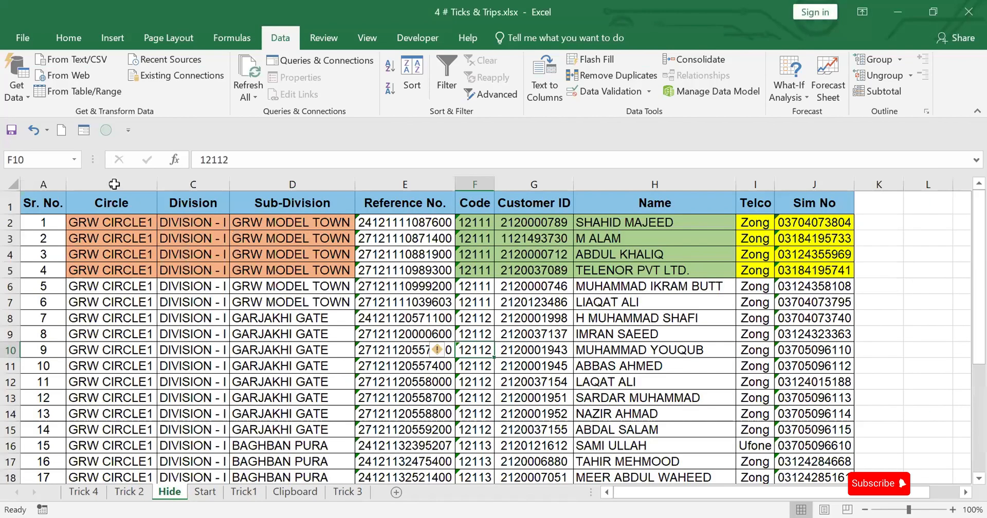
left_click_drag(114, 184, 316, 198)
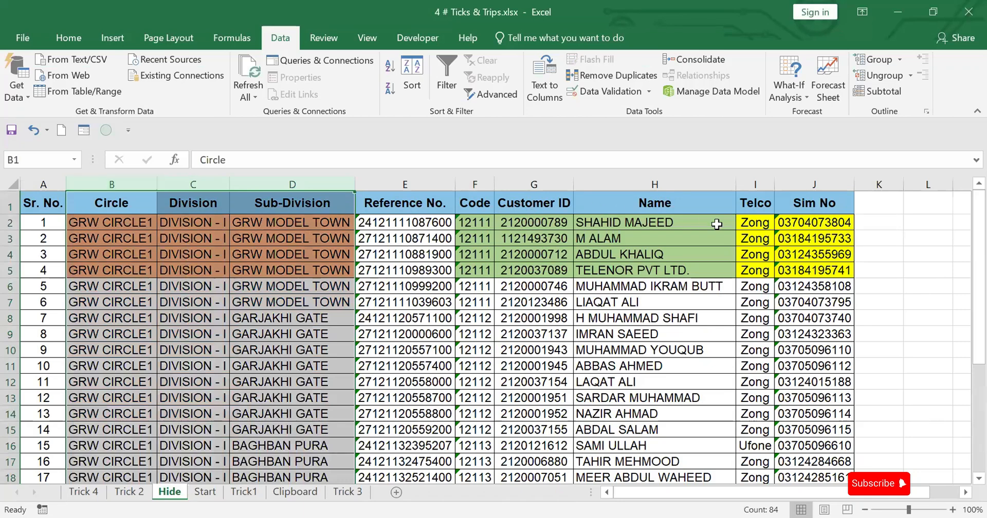
left_click(115, 184)
left_click_drag(115, 184, 326, 190)
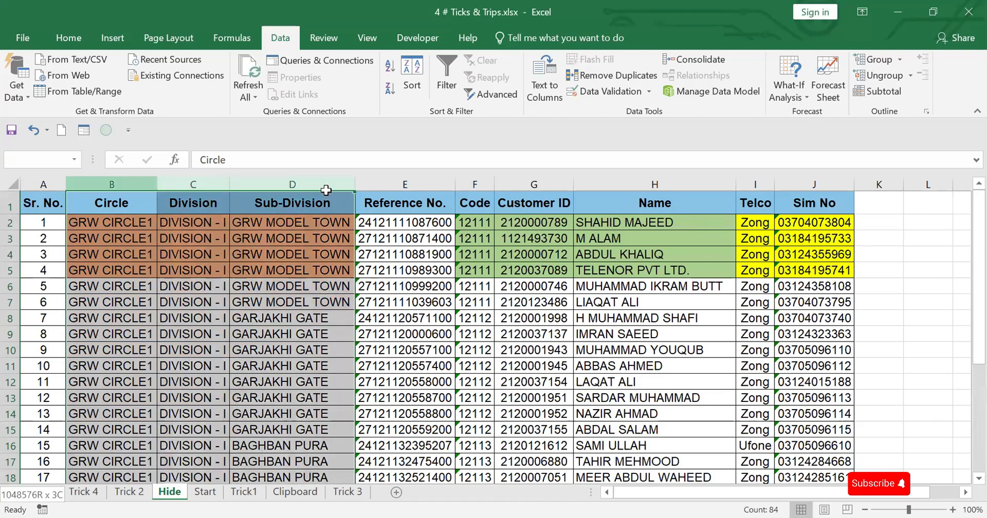
left_click_drag(118, 185, 307, 201)
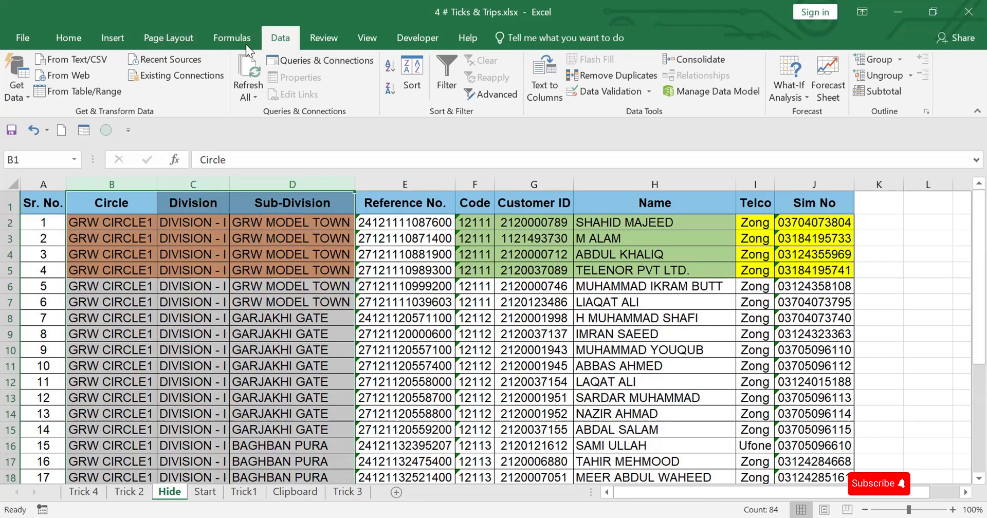
left_click(881, 58)
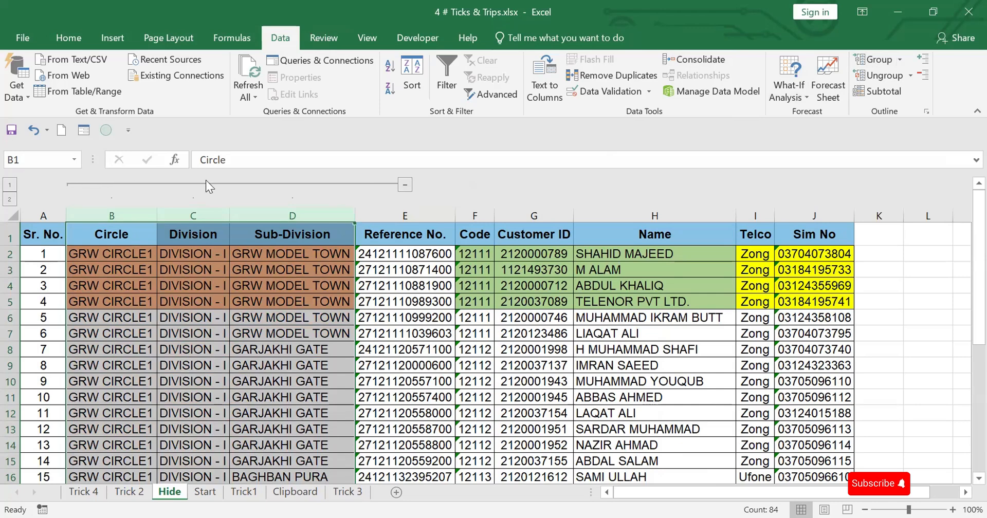
left_click(405, 184)
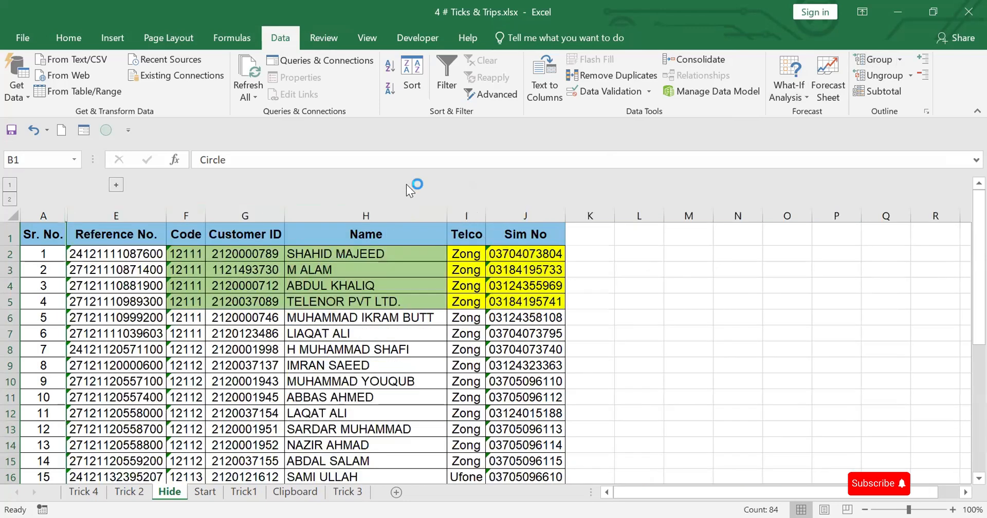
left_click(117, 185)
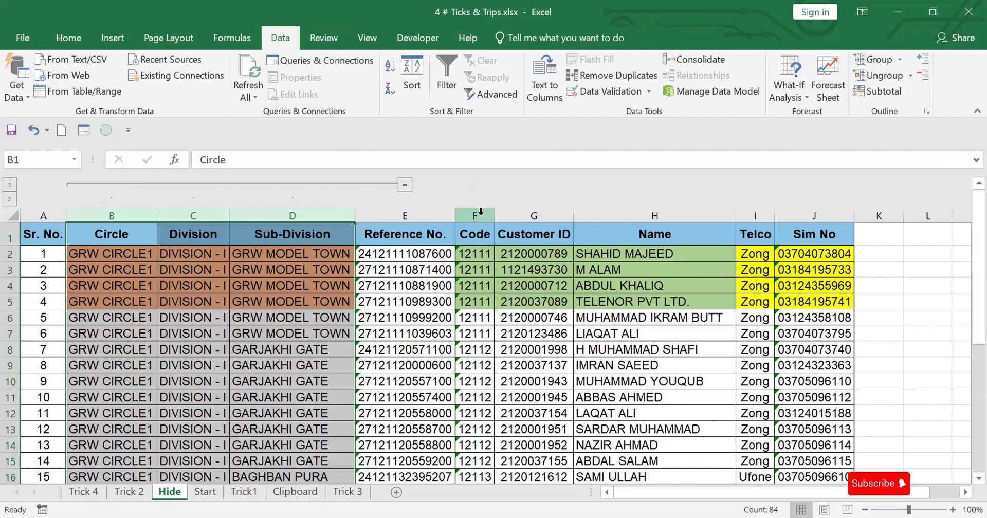
Group columns F to H, from Code to Name
left_click_drag(481, 211, 649, 214)
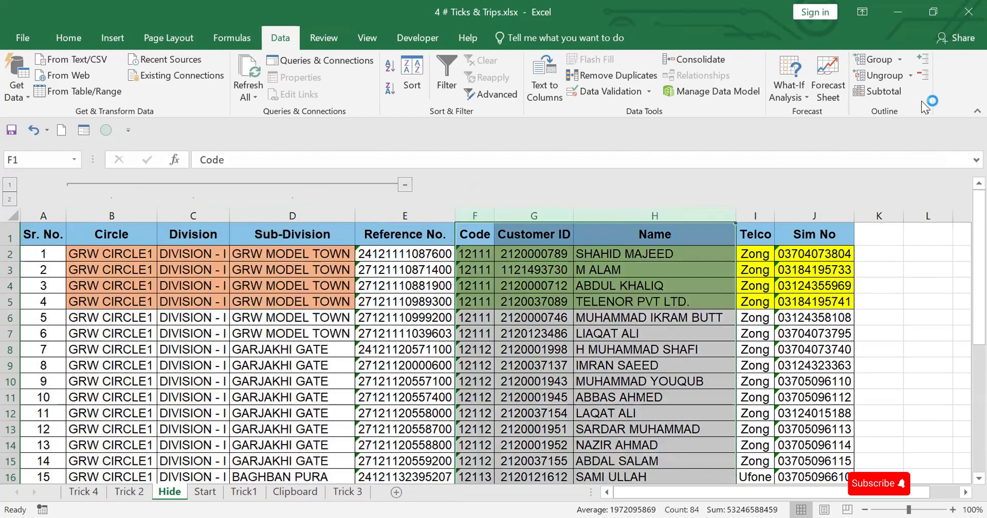
left_click(880, 60)
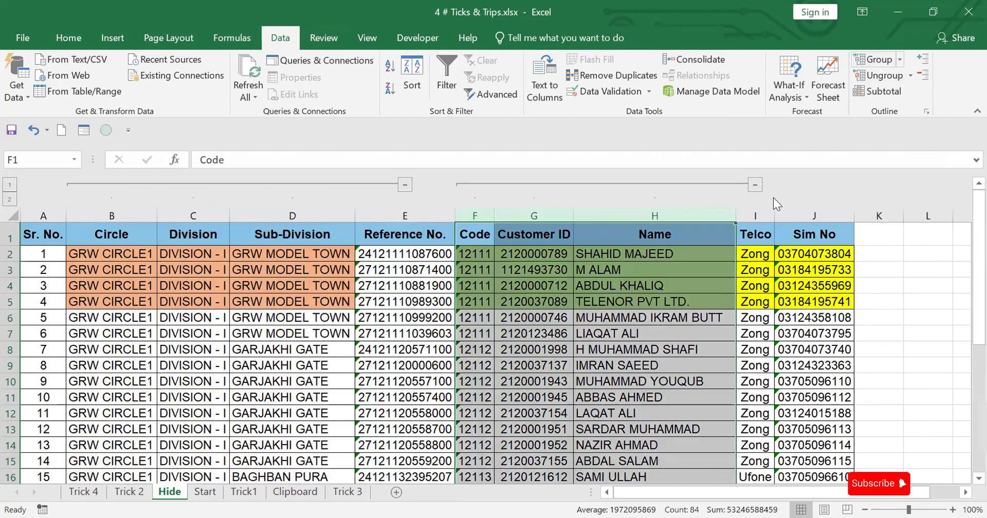
Collapse the column groups F to H and B to D, and expand both groups again
left_click(755, 184)
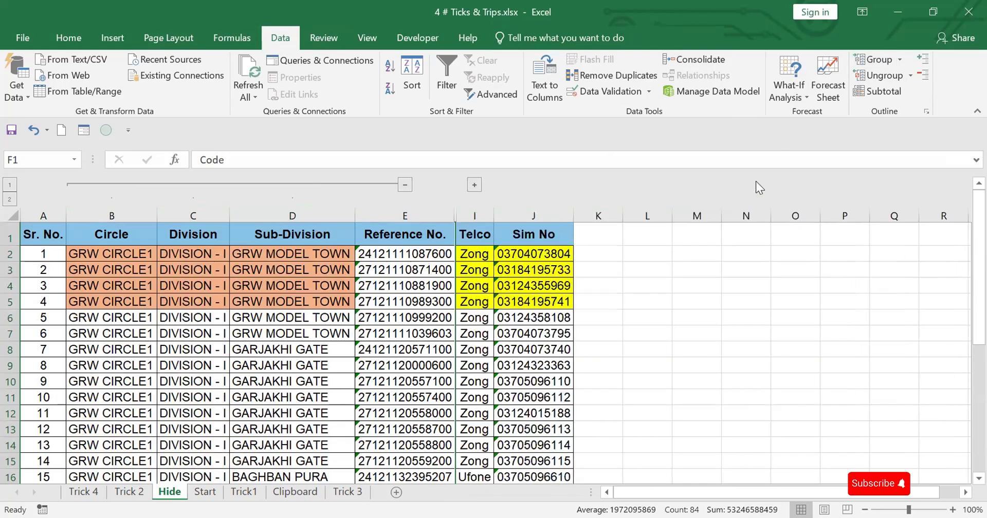
left_click(406, 189)
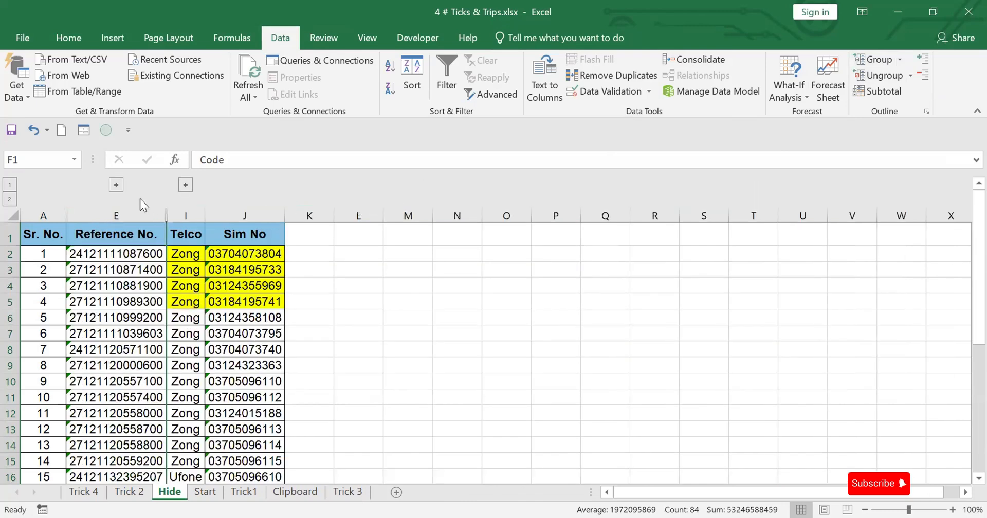
left_click(117, 185)
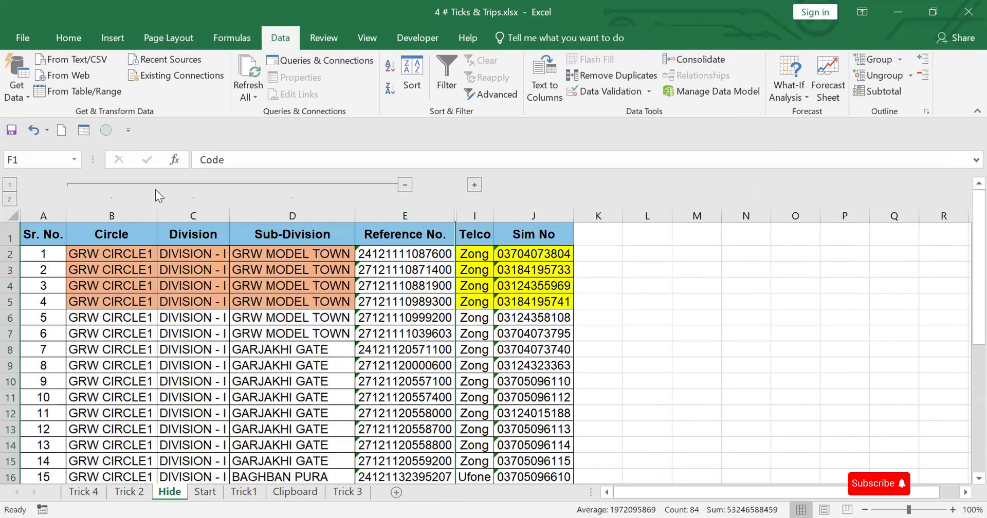
left_click(474, 185)
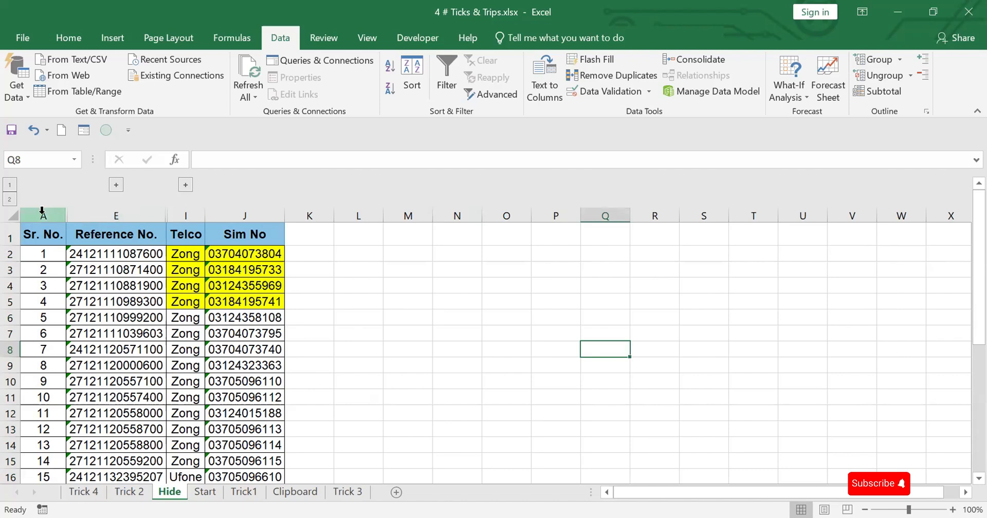
Try ungrouping columns A to J while the groups are collapsed and unhiding the hidden columns, and undo both changes
left_click_drag(43, 211, 245, 215)
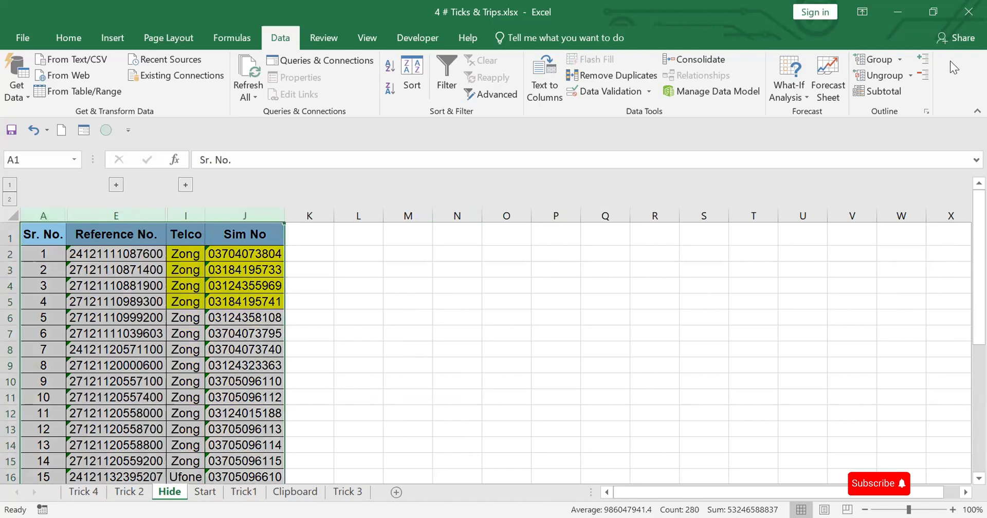
left_click(879, 74)
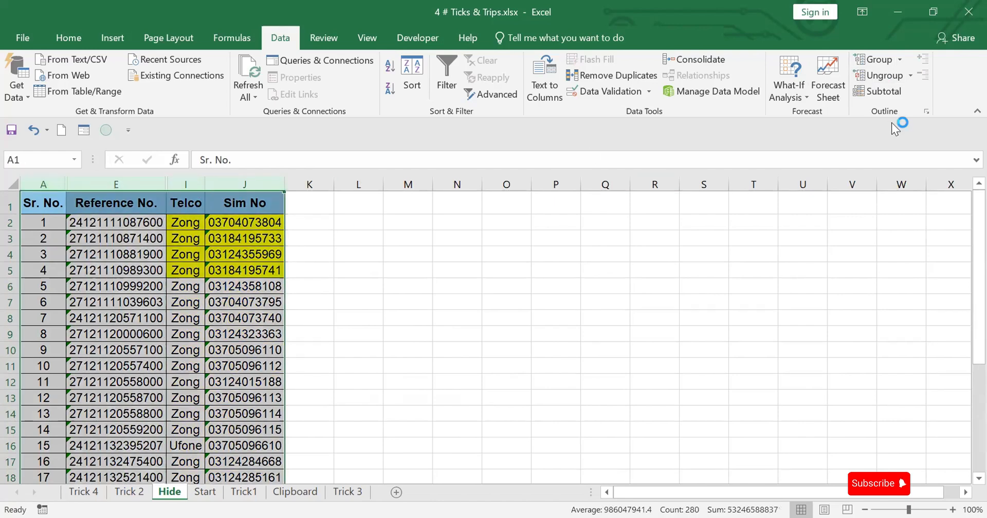
right_click(187, 183)
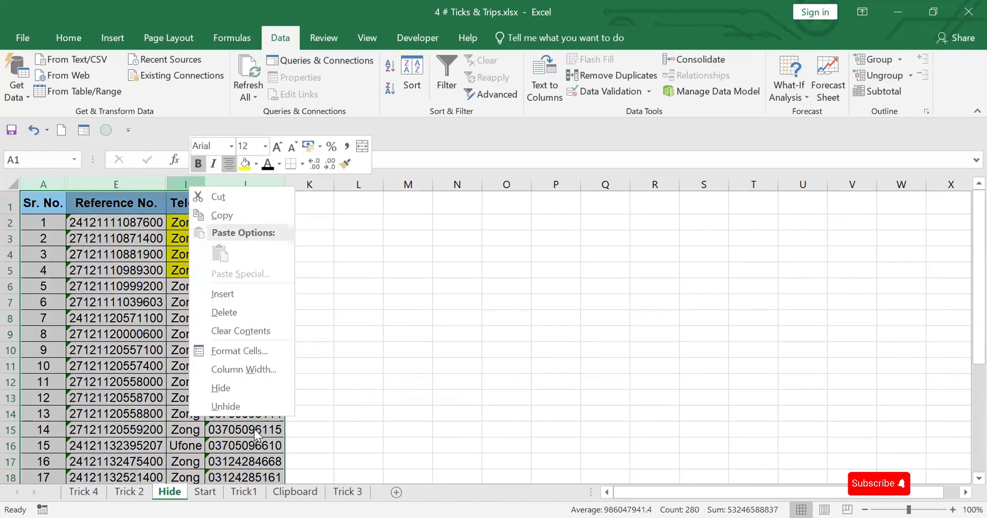
left_click(221, 405)
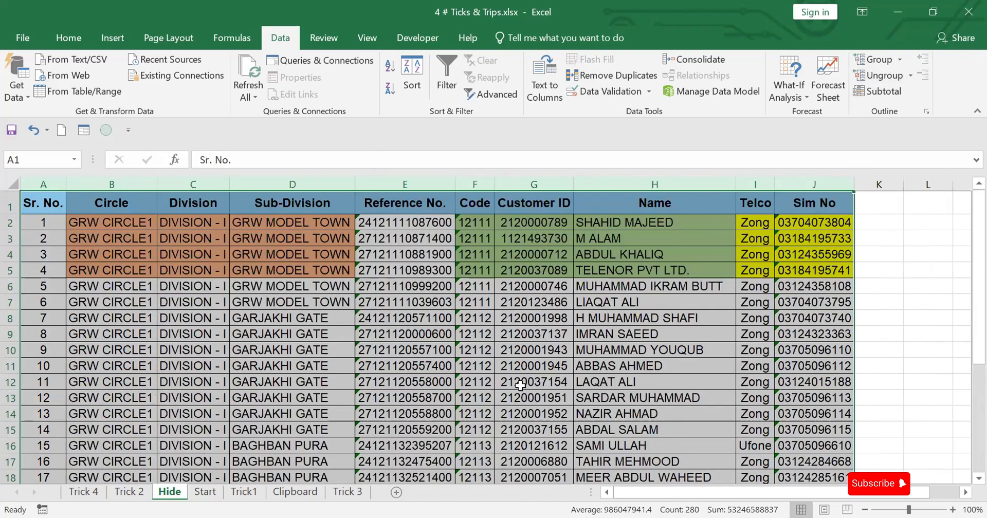
key("ctrl+z")
key("ctrl+z")
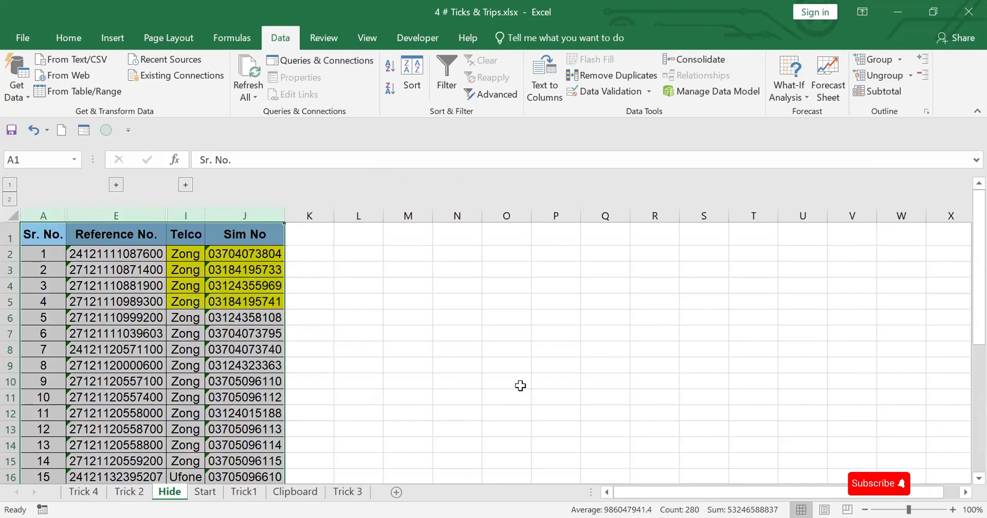
Expand both collapsed column groups and ungroup columns A to J
left_click(186, 185)
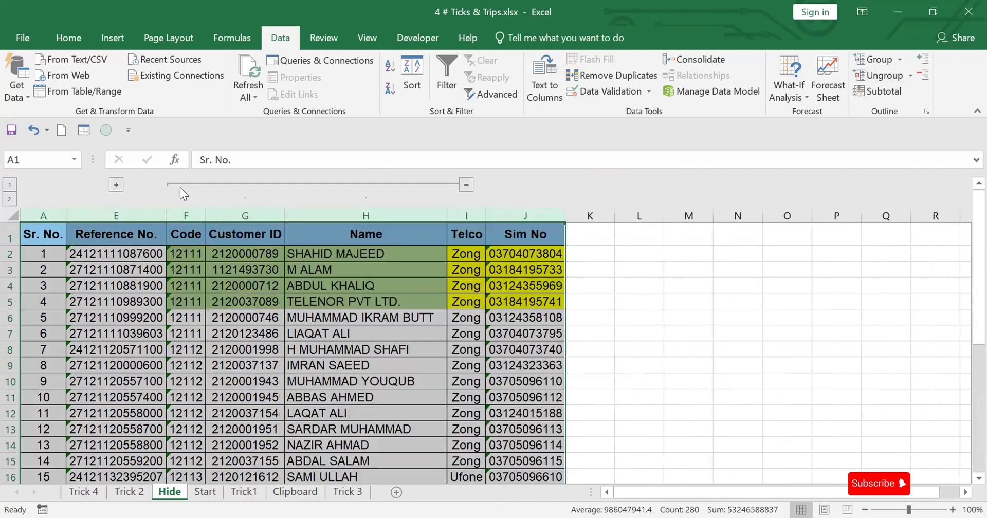
left_click(116, 184)
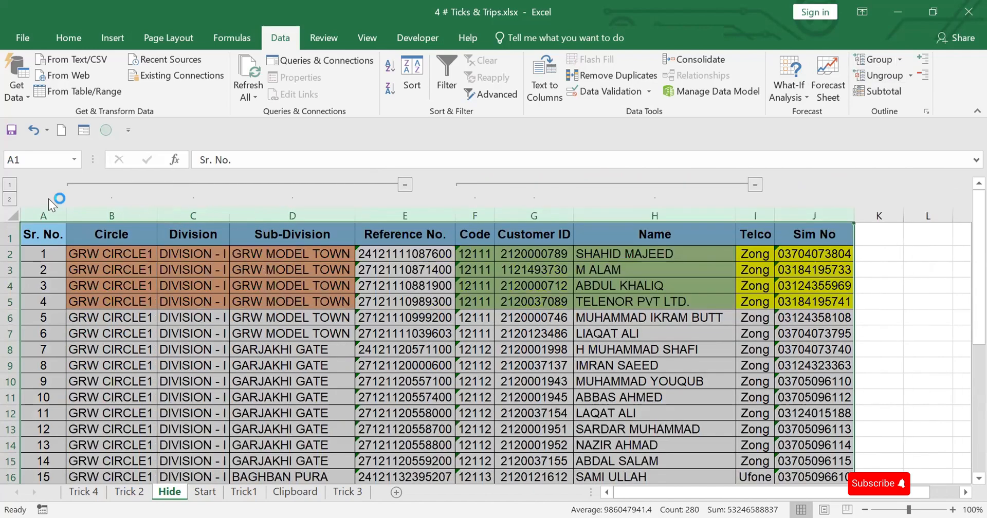
left_click_drag(44, 214, 814, 220)
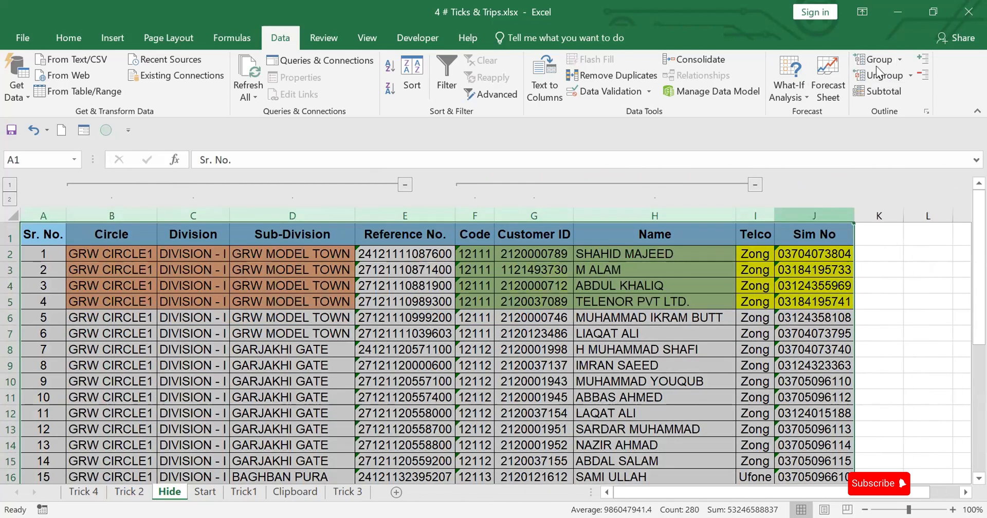
left_click(886, 75)
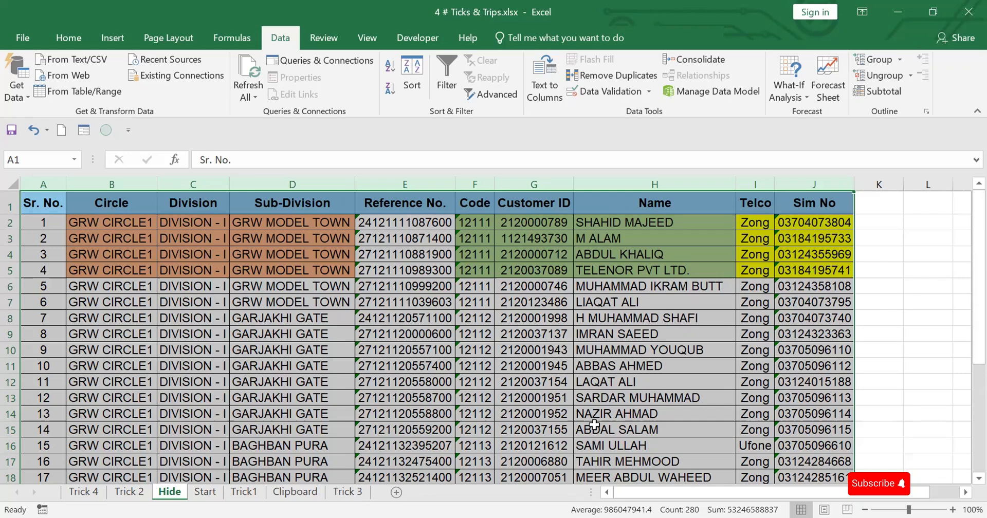
Group rows 2 to 7 and toggle the group between collapsed and expanded, leaving it collapsed
left_click_drag(10, 224, 5, 307)
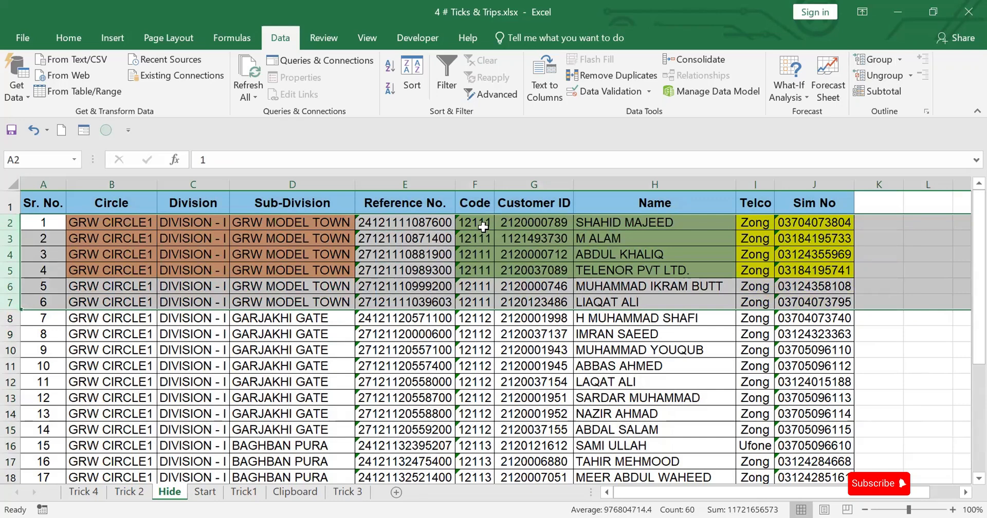
left_click(874, 60)
left_click(9, 318)
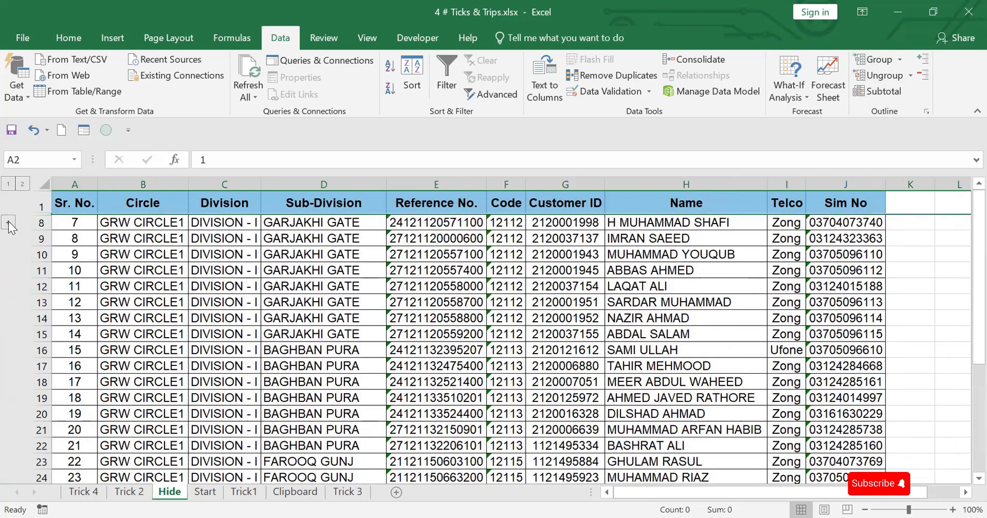
left_click(8, 222)
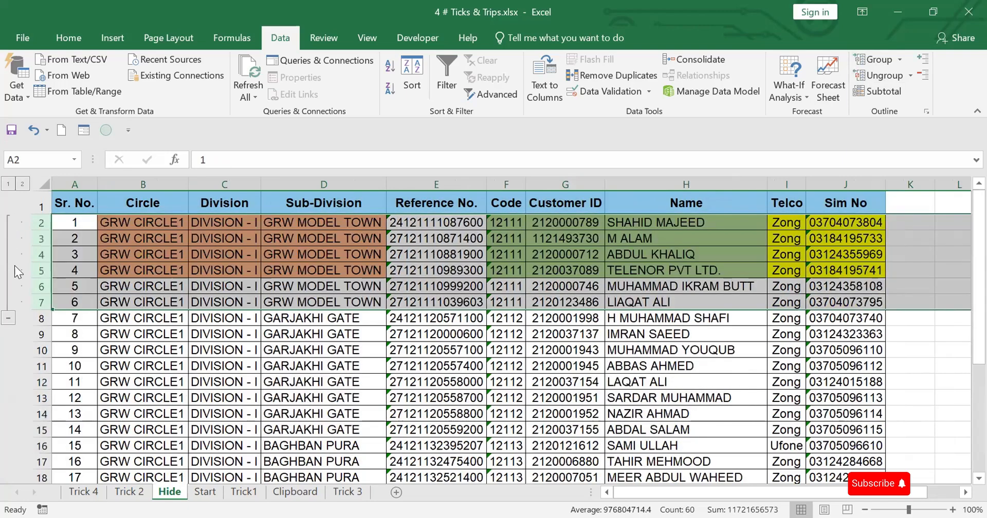
left_click(11, 319)
left_click(10, 224)
left_click(11, 319)
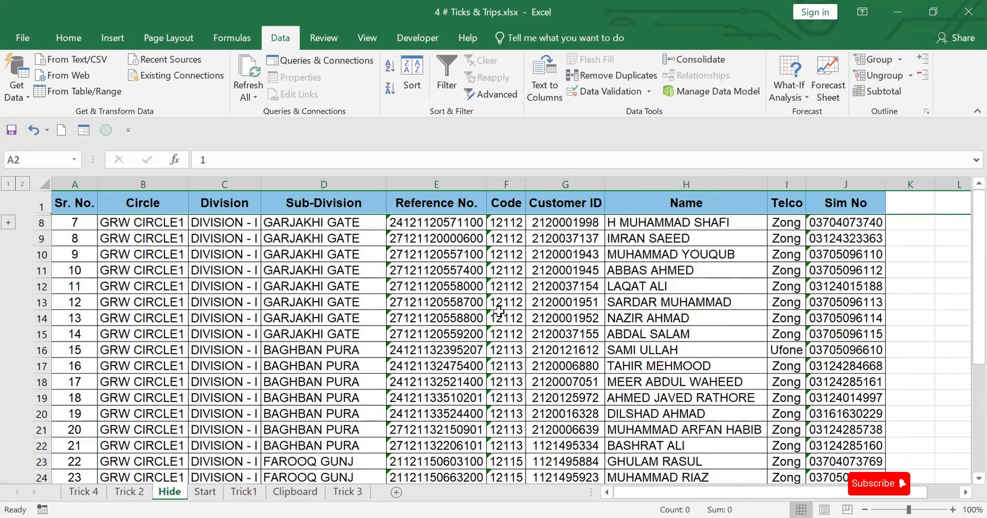
Group rows 16 to 22, and collapse and re-expand the group twice
left_click_drag(41, 351, 51, 445)
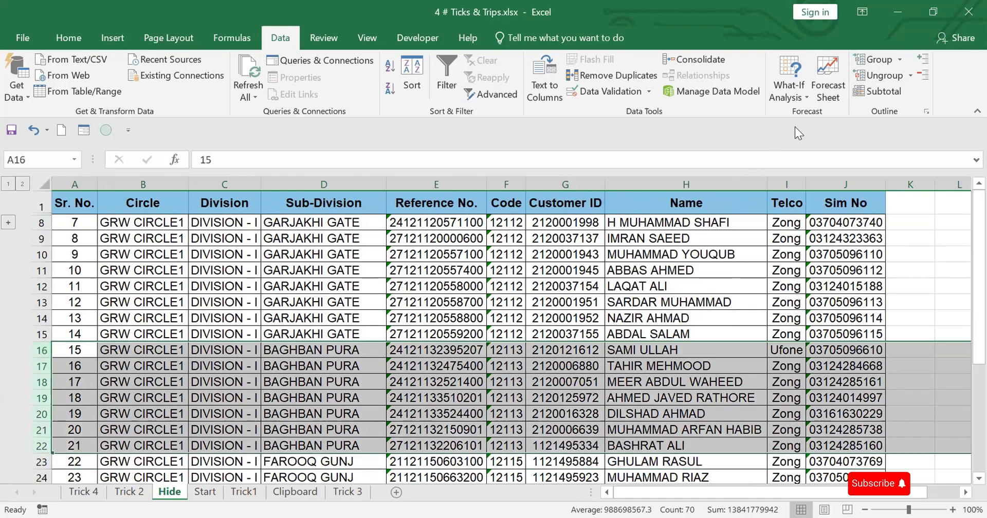
left_click(875, 60)
left_click(9, 462)
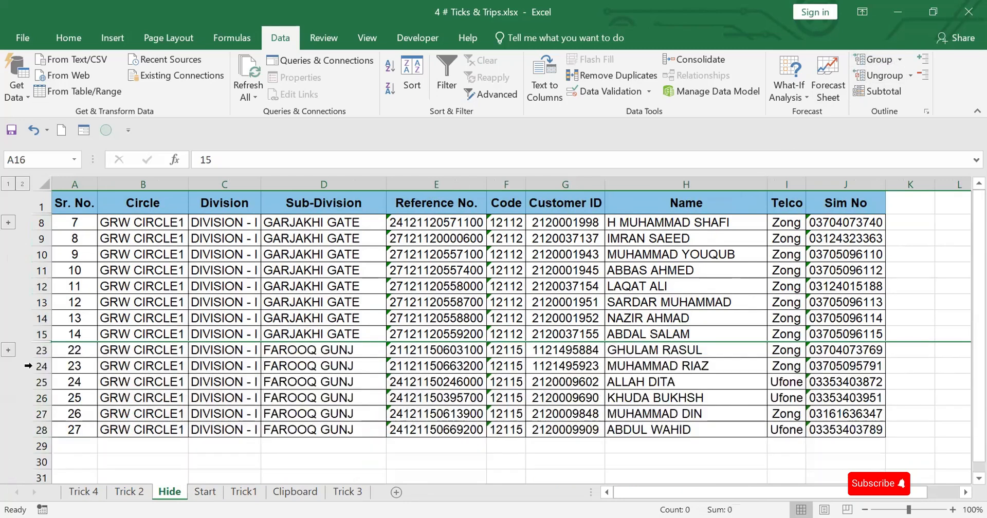
left_click(9, 351)
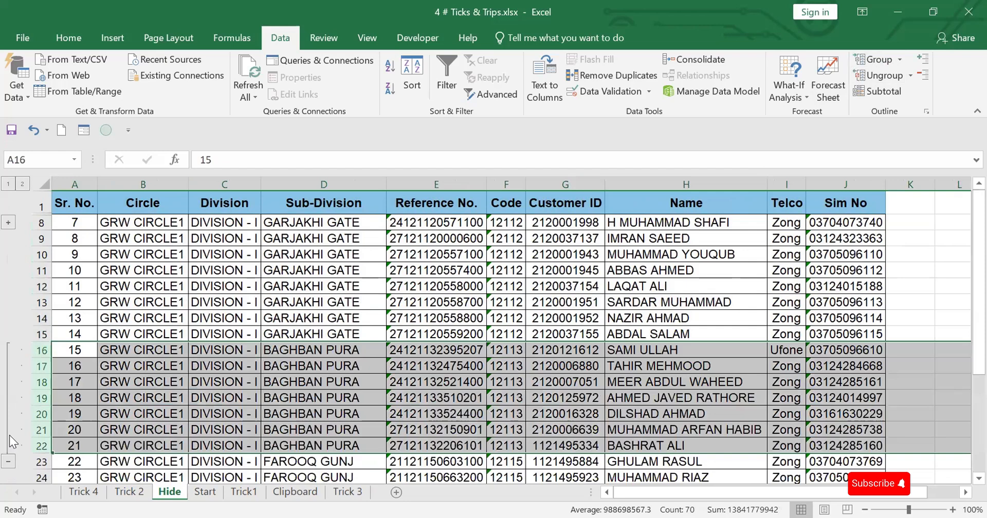
left_click(9, 468)
left_click(12, 351)
Expand the group of rows 2 to 7 and ungroup all rows from 1 to 28
left_click(8, 222)
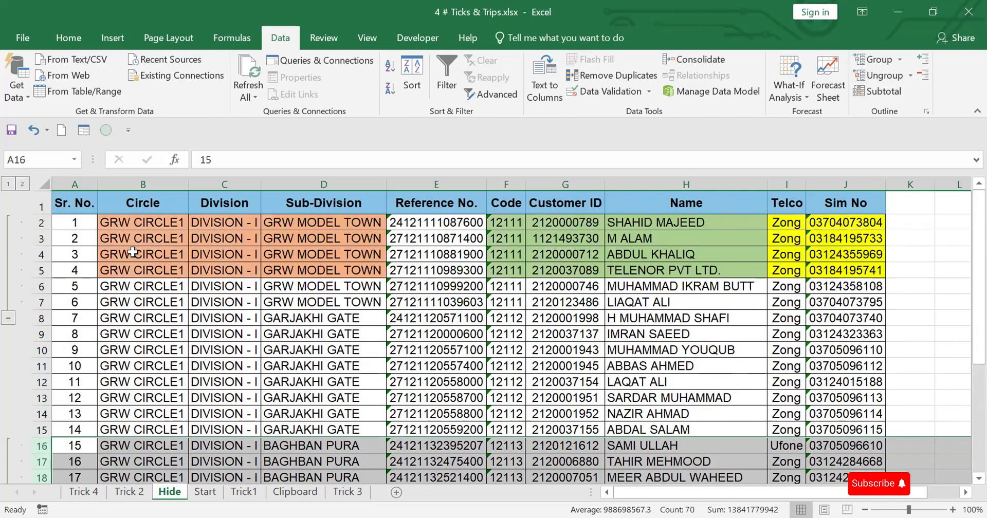
left_click(41, 207)
left_click_drag(41, 206, 56, 455)
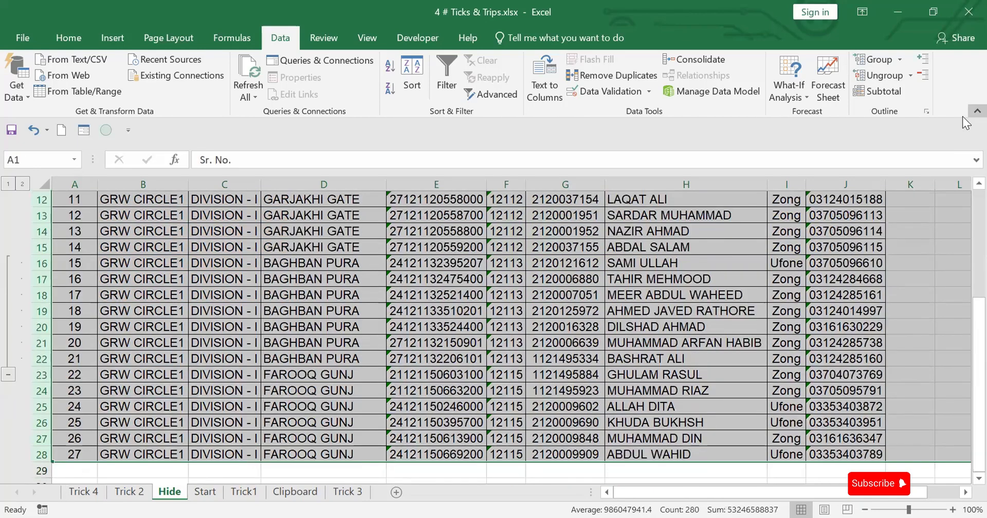
left_click(884, 76)
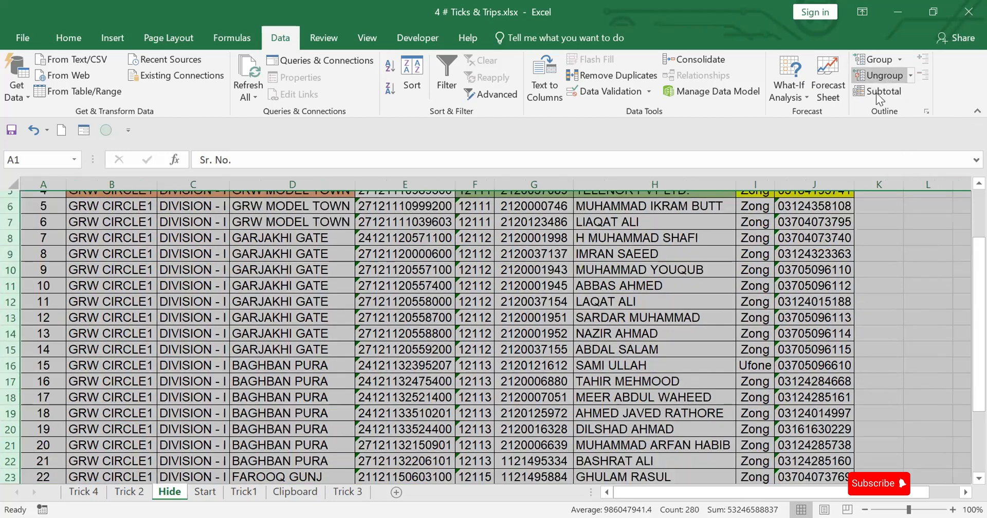
scroll(664, 403, "up", 2)
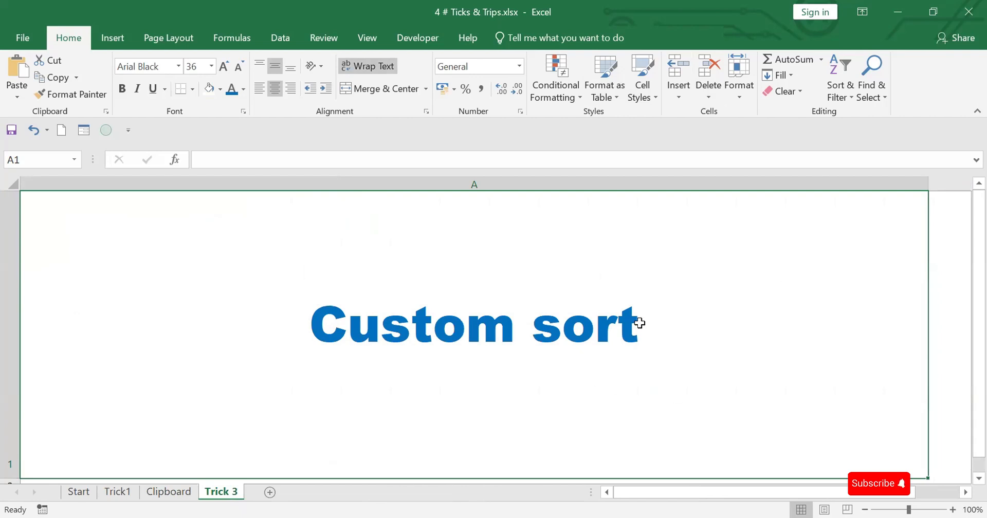
On the Clipboard sheet, add filters to the Name and Department headers
left_click(157, 493)
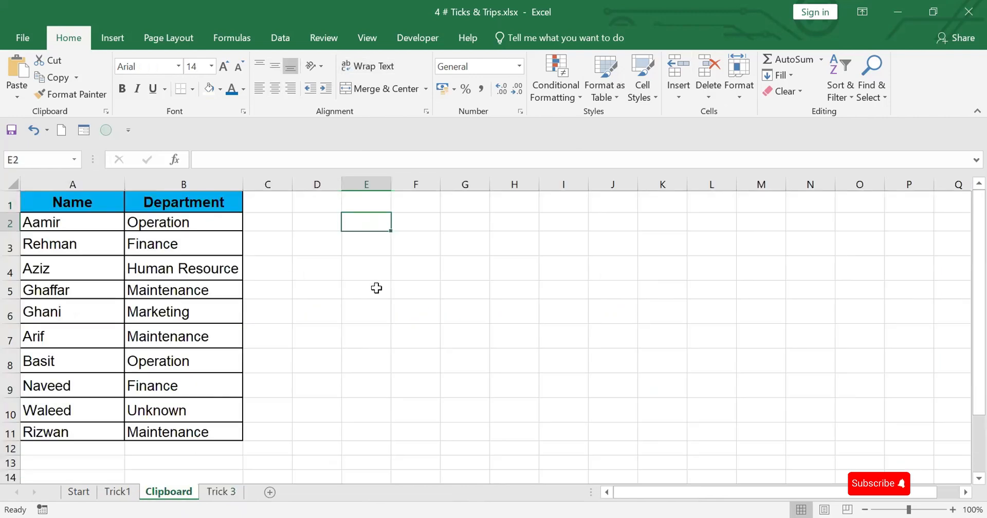
left_click(21, 208)
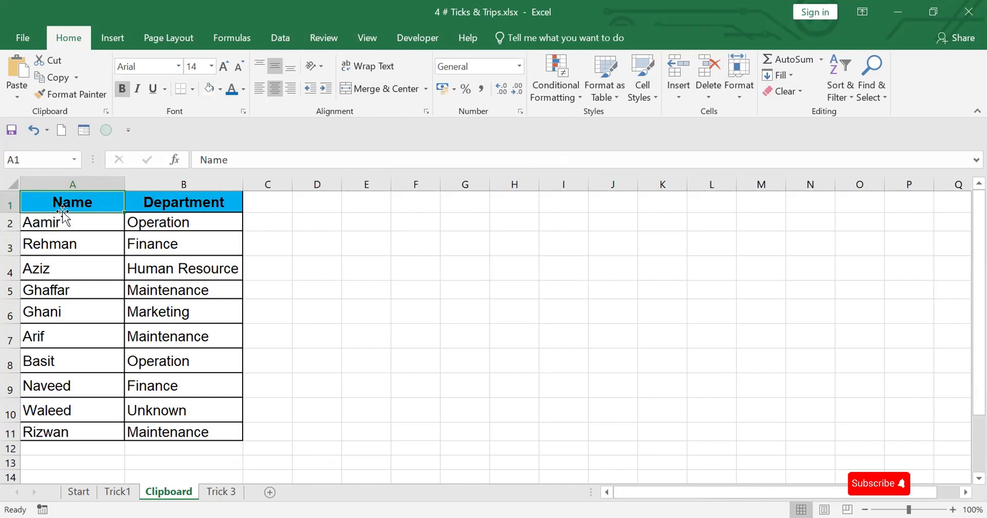
left_click(275, 32)
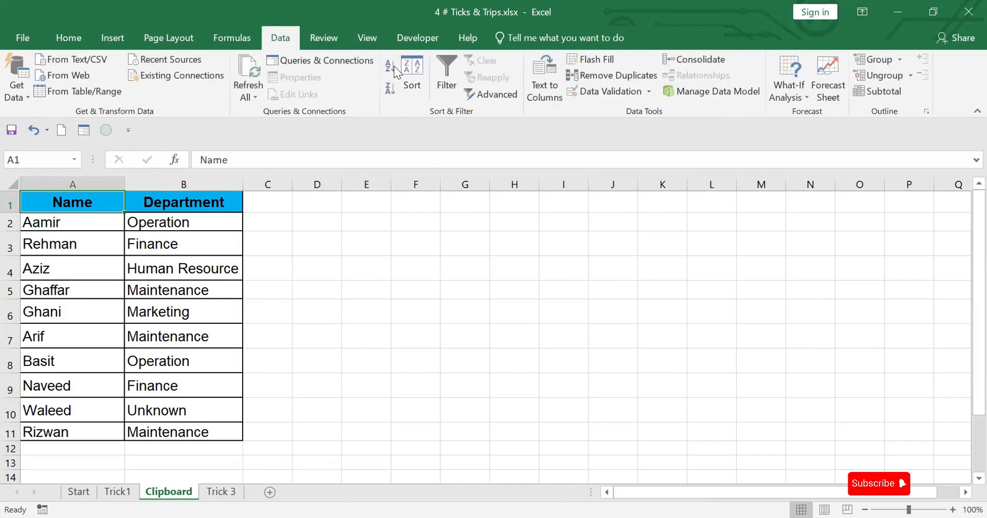
left_click(444, 62)
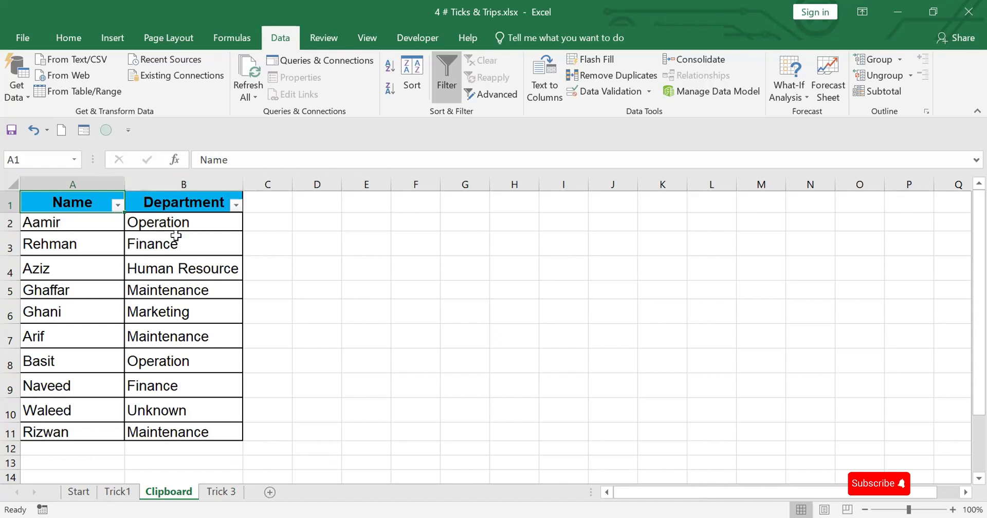
Sort the table by the Name column from A to Z, and undo the sort
left_click(118, 204)
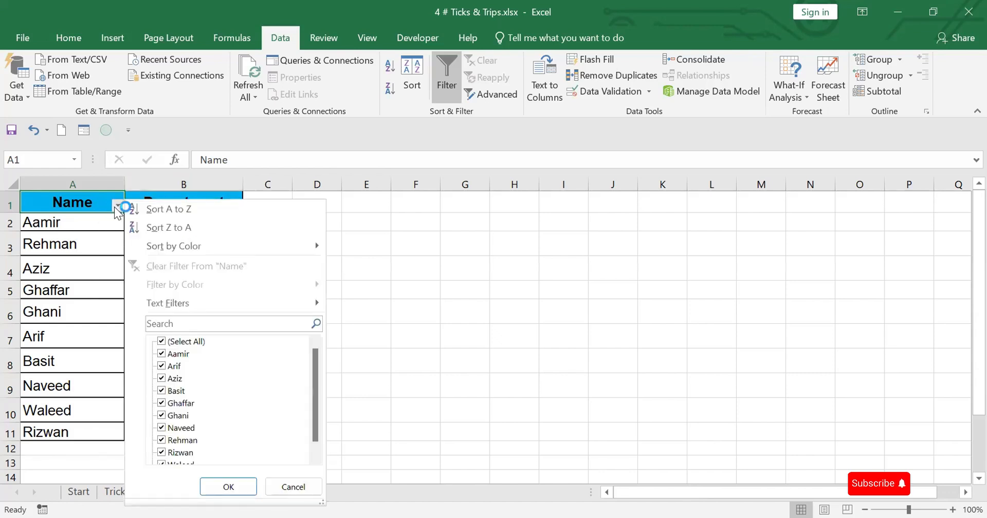
left_click(160, 207)
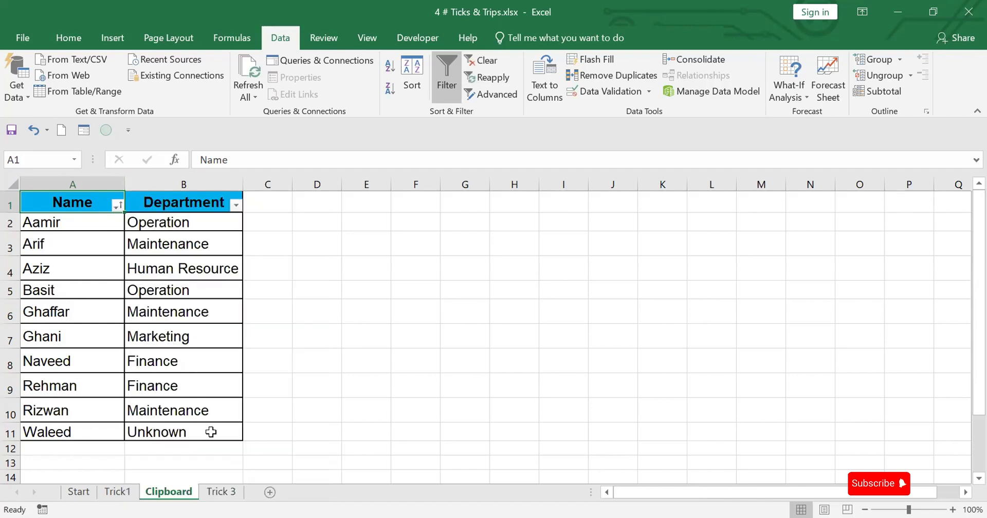
key("ctrl+z")
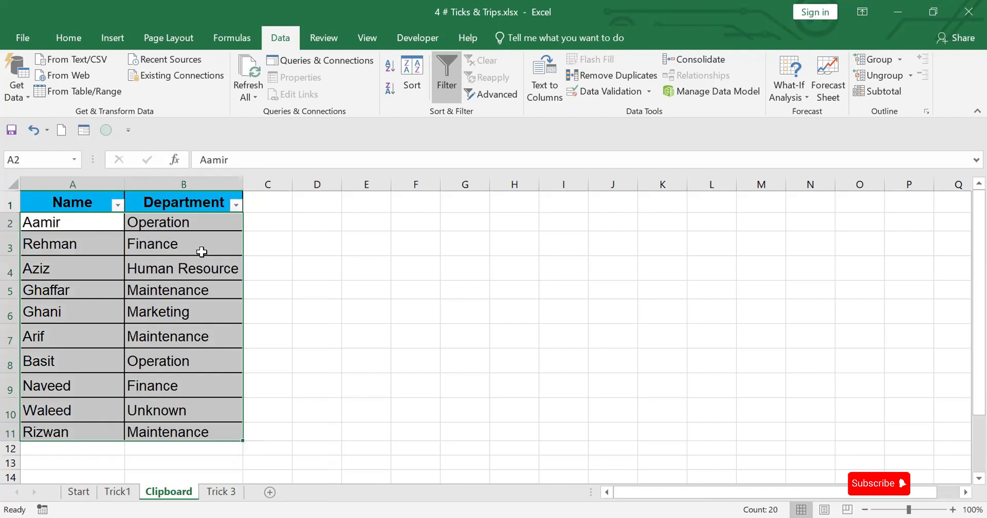
Copy the departments in B2:B11, widen column E, and paste them starting at E2
left_click(178, 221)
left_click_drag(184, 255, 193, 429)
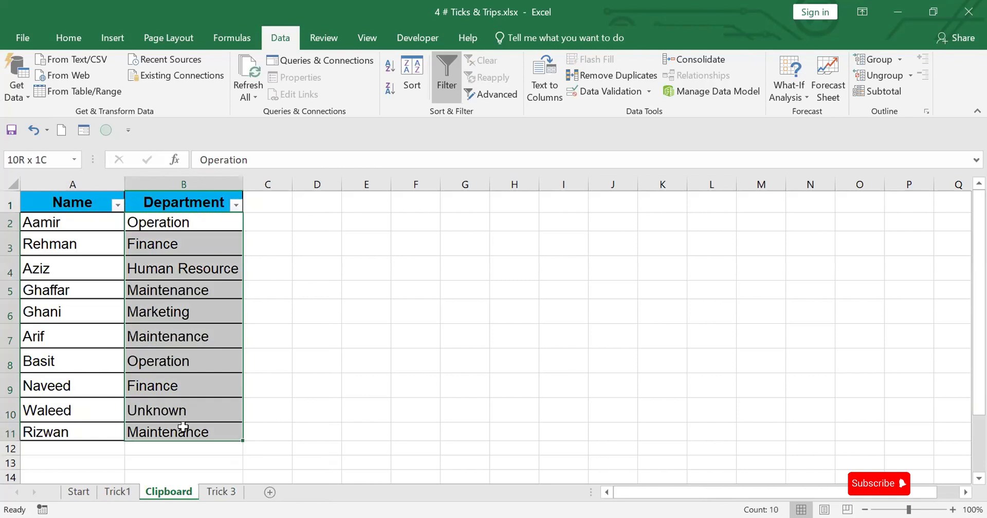
key("ctrl+c")
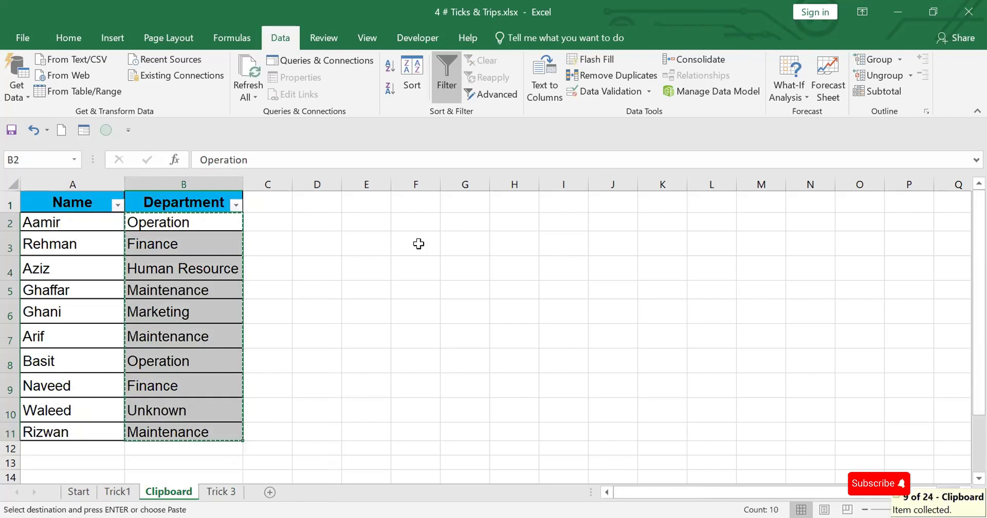
left_click_drag(387, 184, 586, 196)
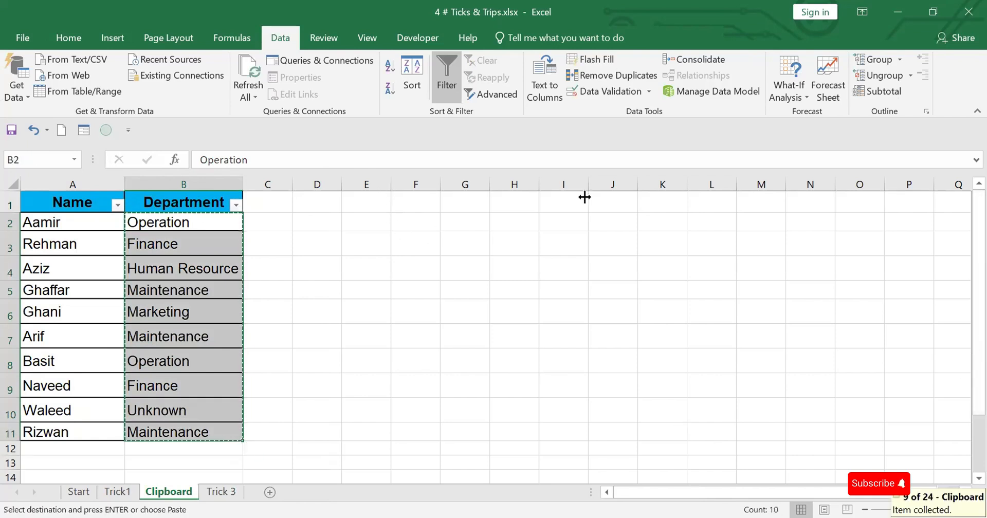
left_click(400, 222)
key("ctrl+v")
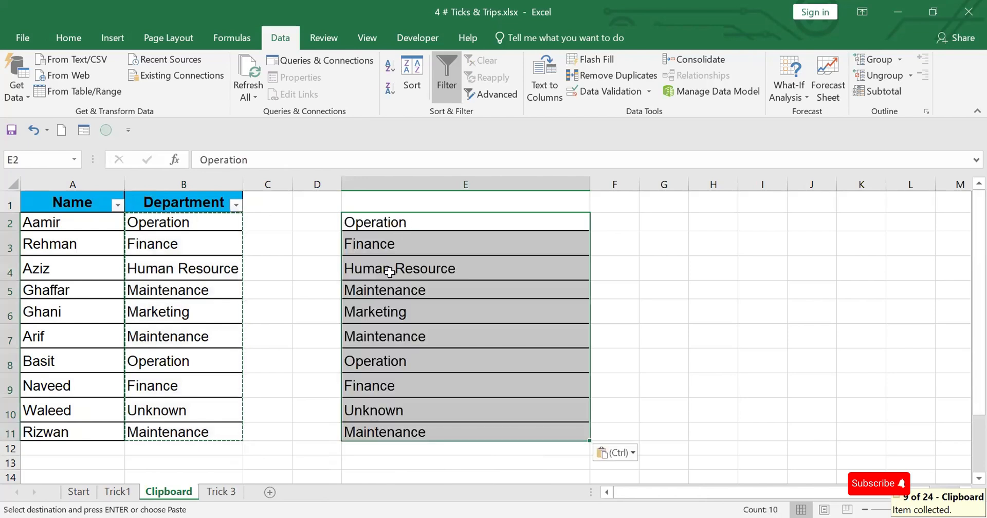
Custom-sort only the Department column B1:B11 by cell values from Z to A, continuing with the current selection
left_click_drag(205, 202, 211, 432)
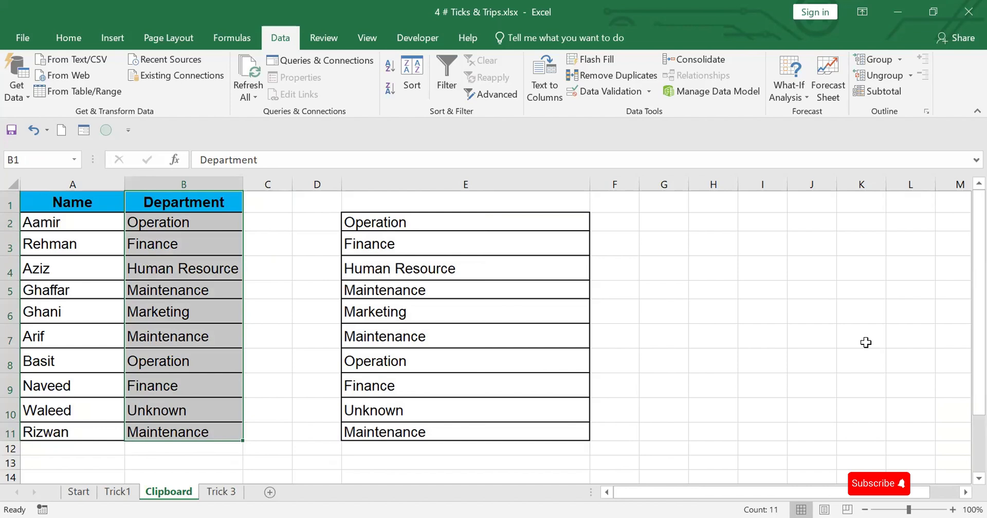
right_click(173, 245)
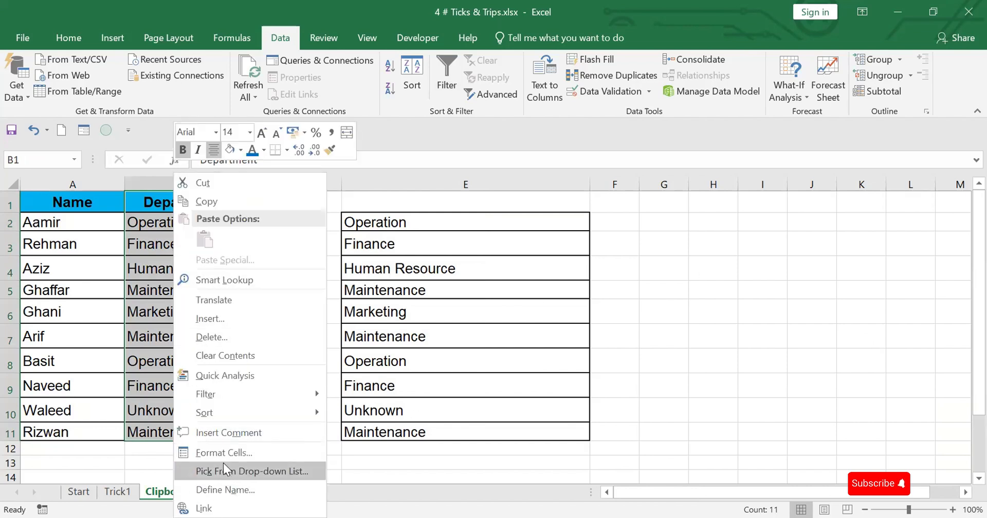
mouse_move(238, 415)
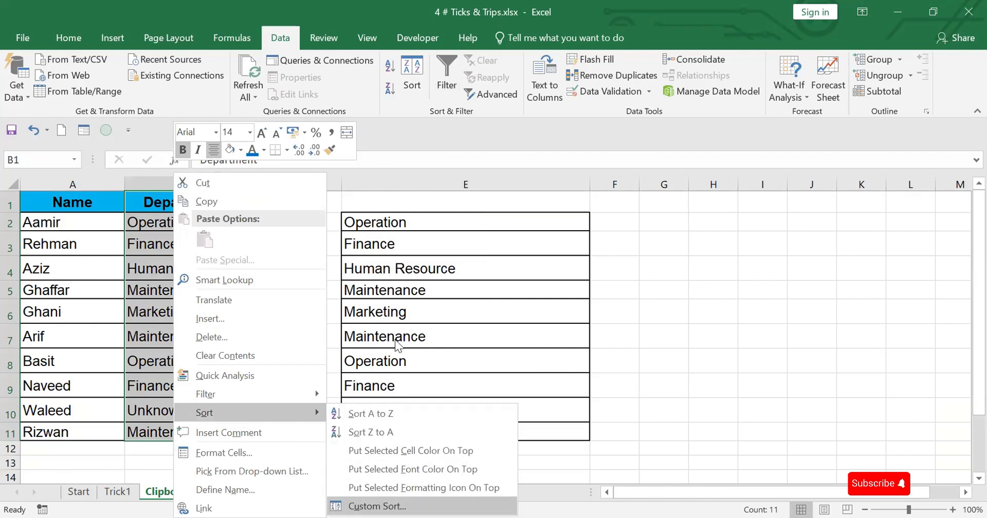
left_click(381, 505)
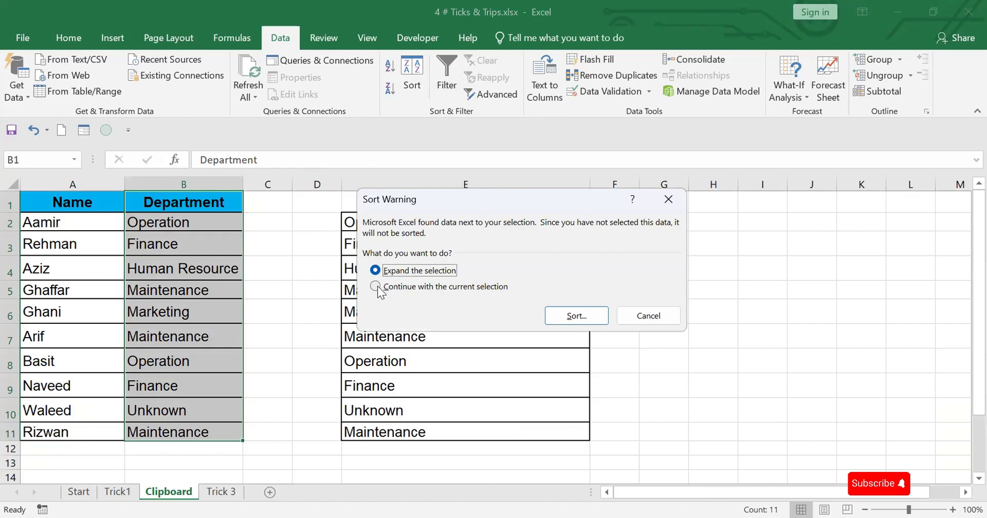
left_click(377, 286)
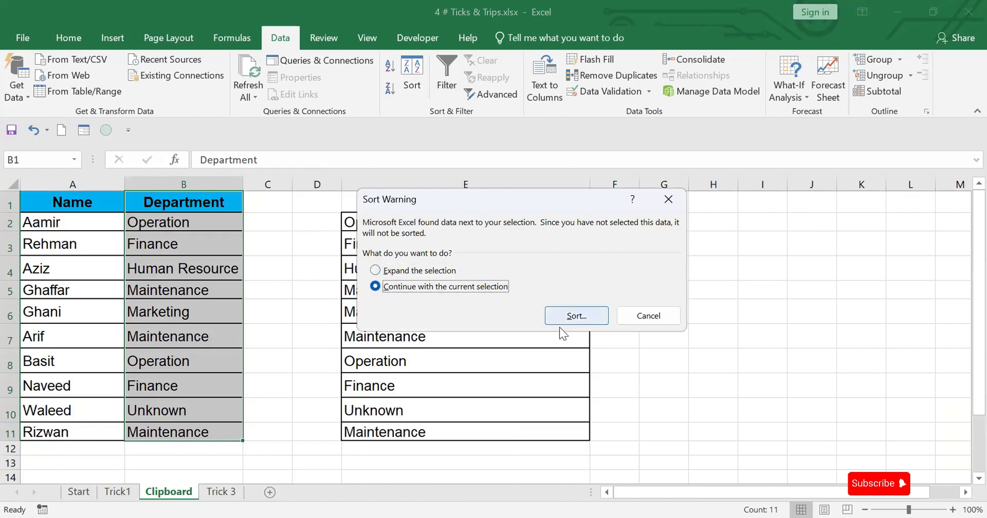
left_click(581, 317)
left_click(581, 316)
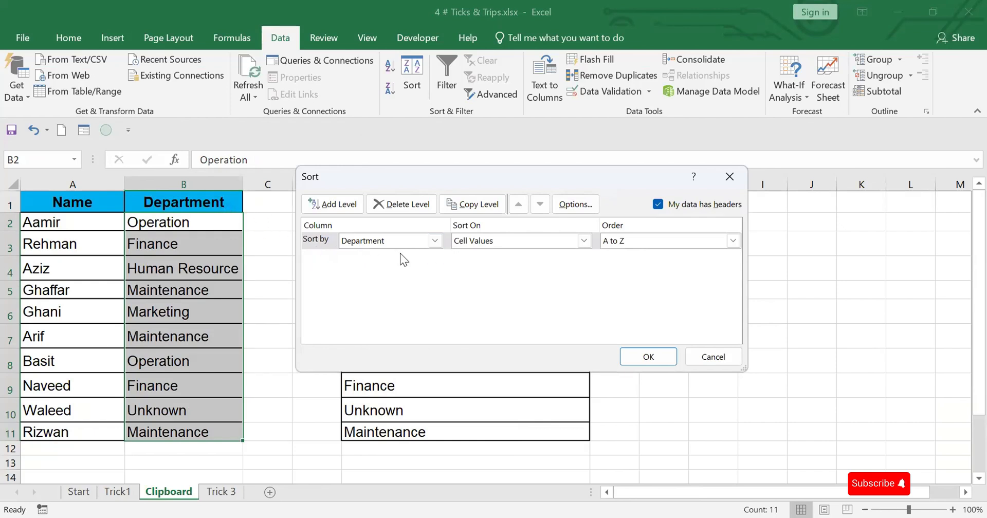
left_click(733, 241)
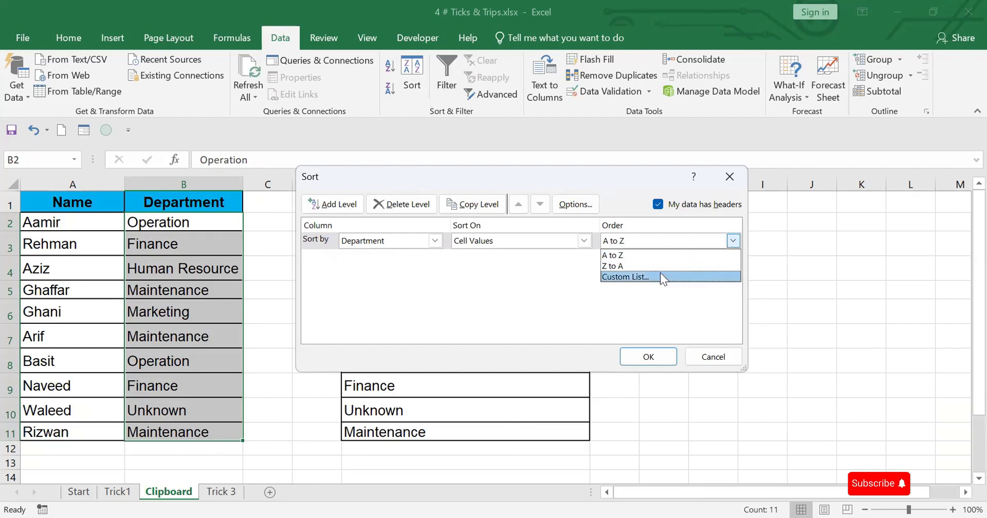
left_click(629, 266)
left_click(650, 358)
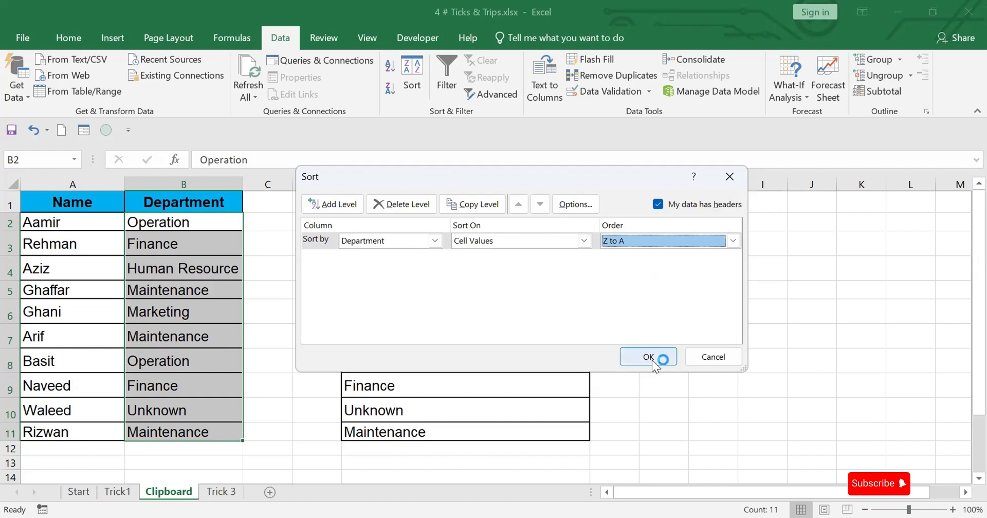
left_click(649, 357)
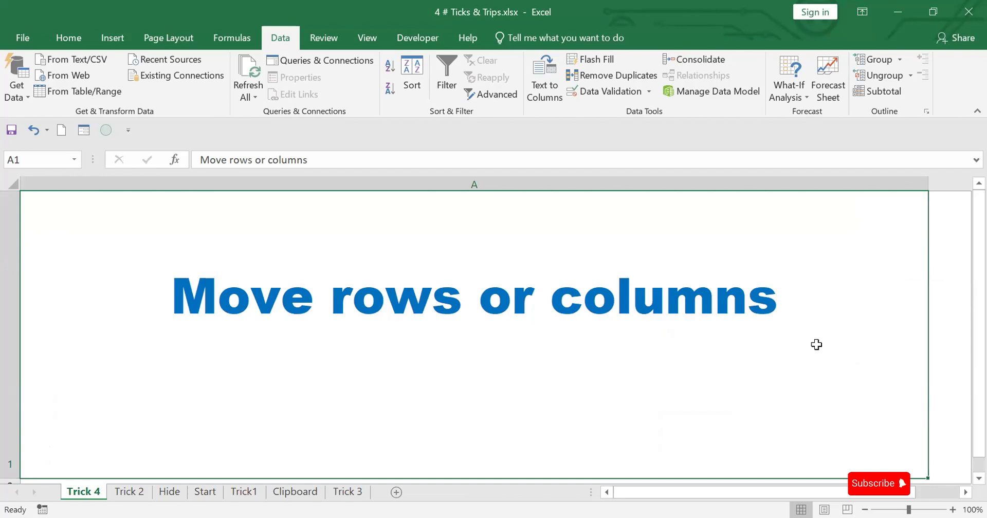
Open the Hide sheet
left_click(170, 492)
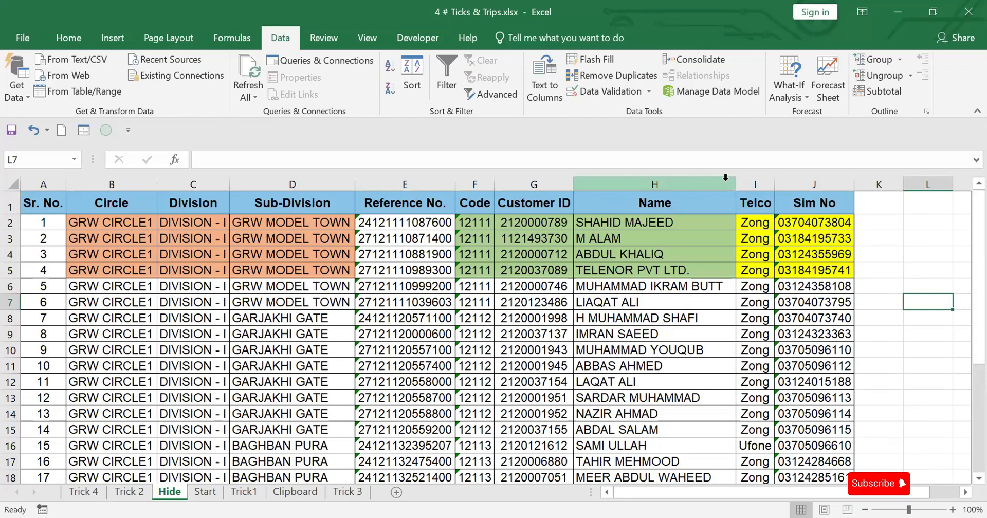
Insert a blank column before the Telco column and paste a copy of the Reference No. column into it
left_click(754, 183)
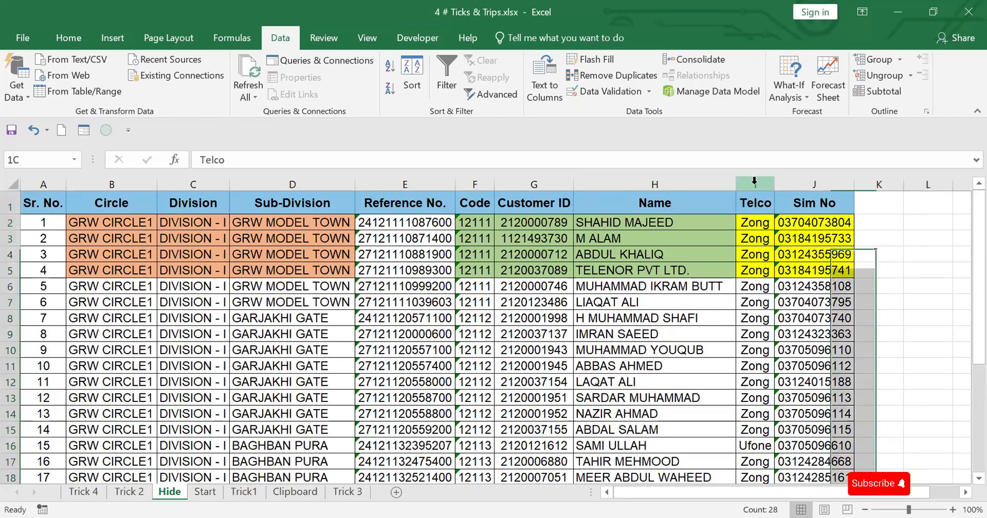
left_click_drag(754, 181, 755, 180)
right_click(755, 179)
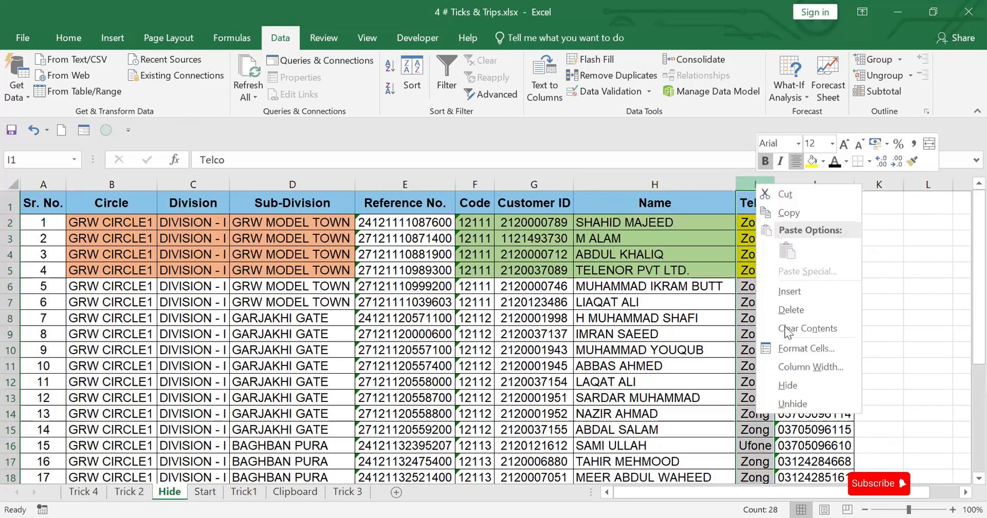
left_click(789, 290)
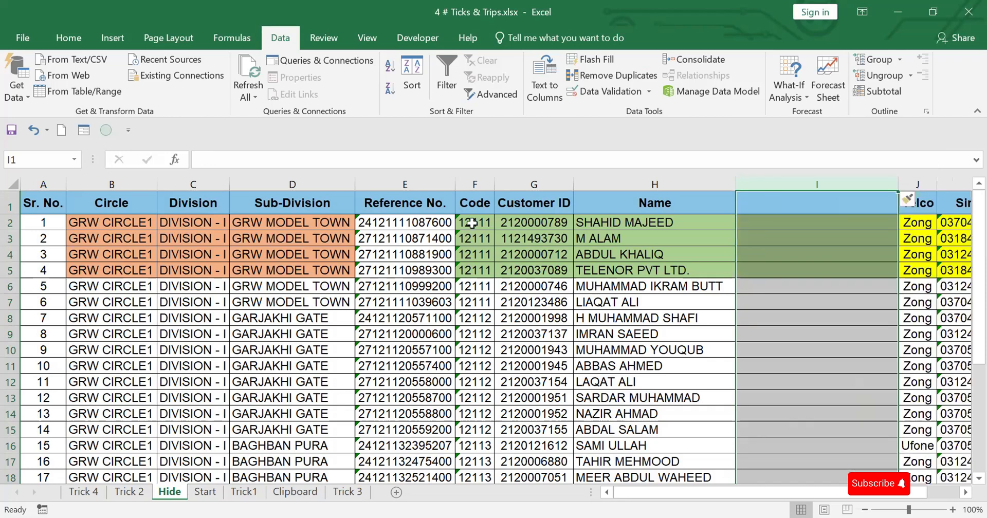
left_click(416, 183)
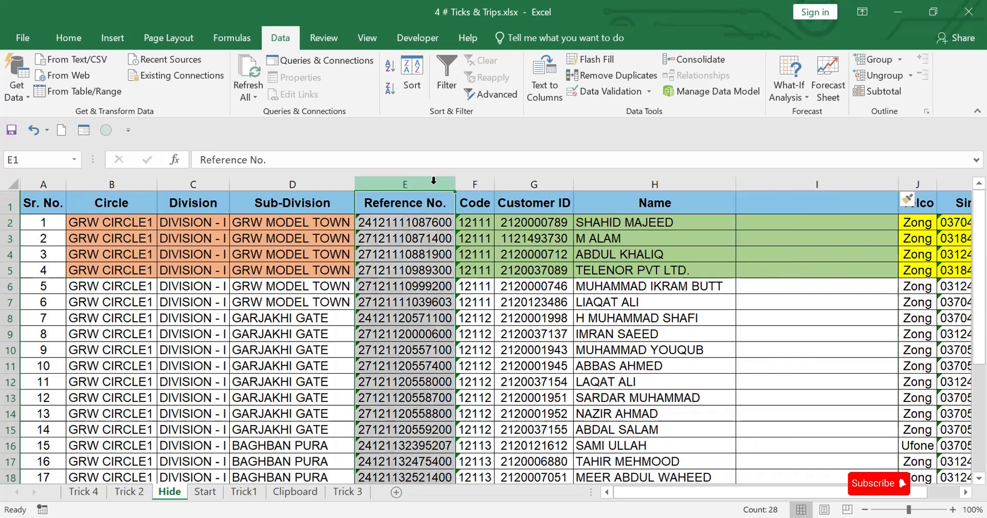
left_click(814, 180)
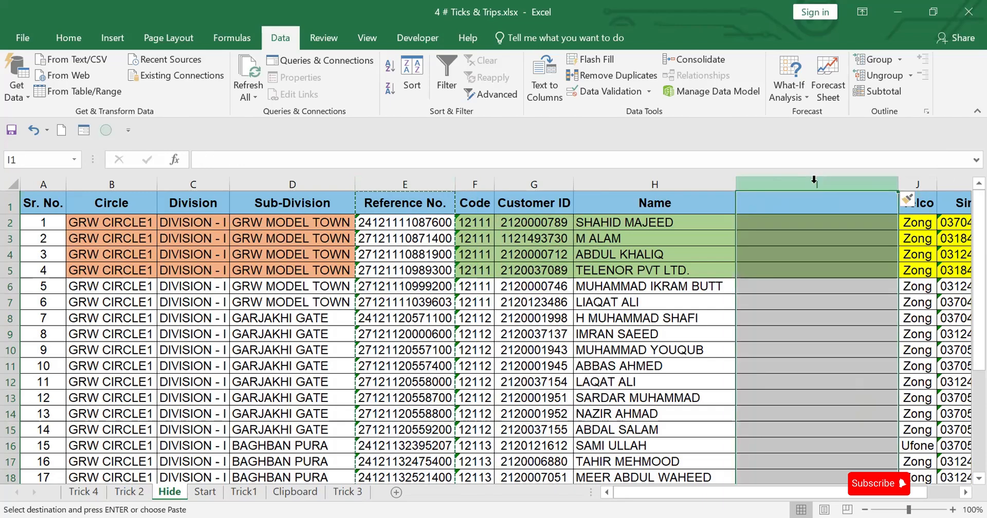
key("ctrl+v")
Delete the original Reference No. column E
left_click(420, 183)
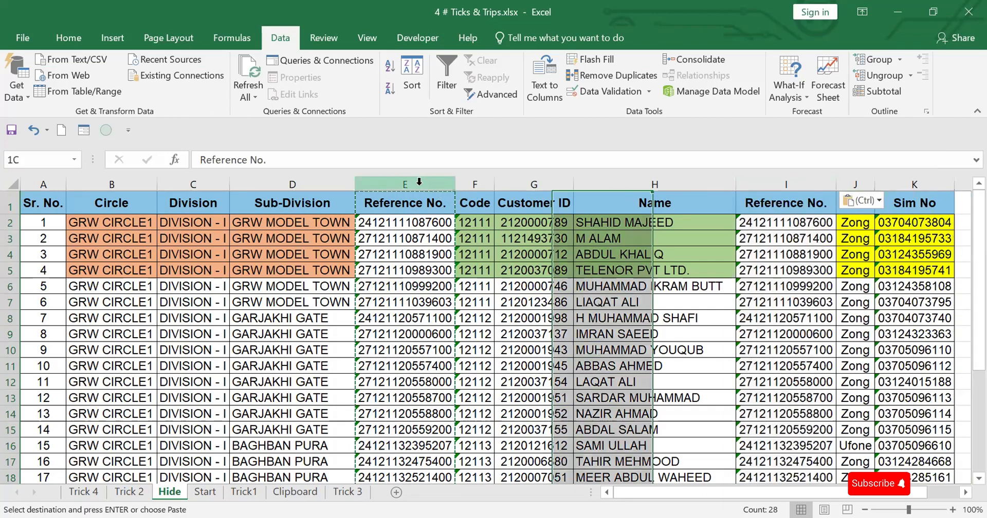
right_click(420, 183)
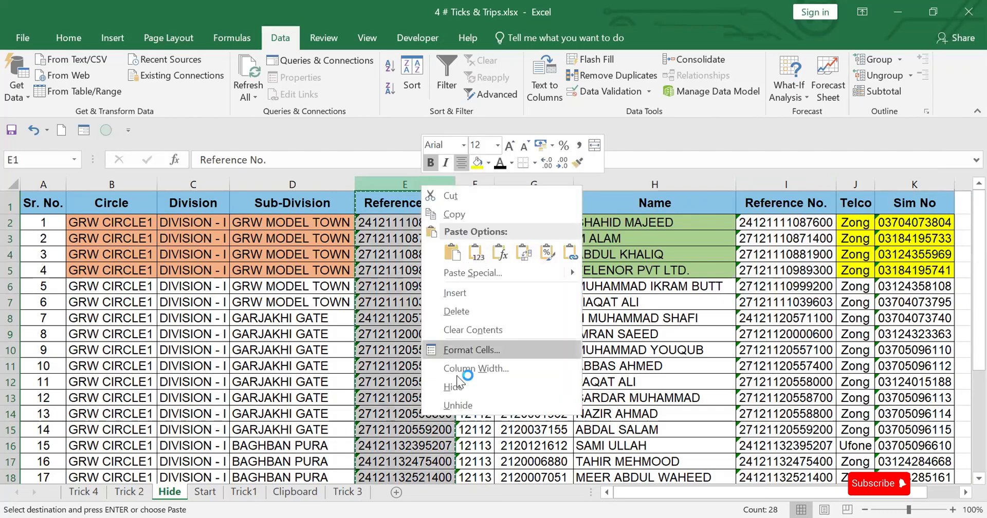
left_click(457, 312)
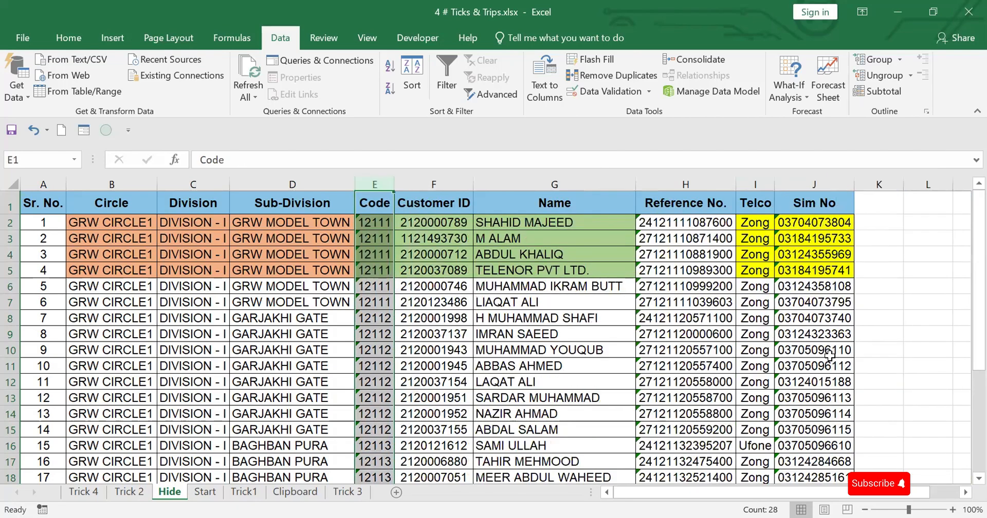
Undo the column deletion, the paste and the column insertion, and clear the copy marquee
key("ctrl+z")
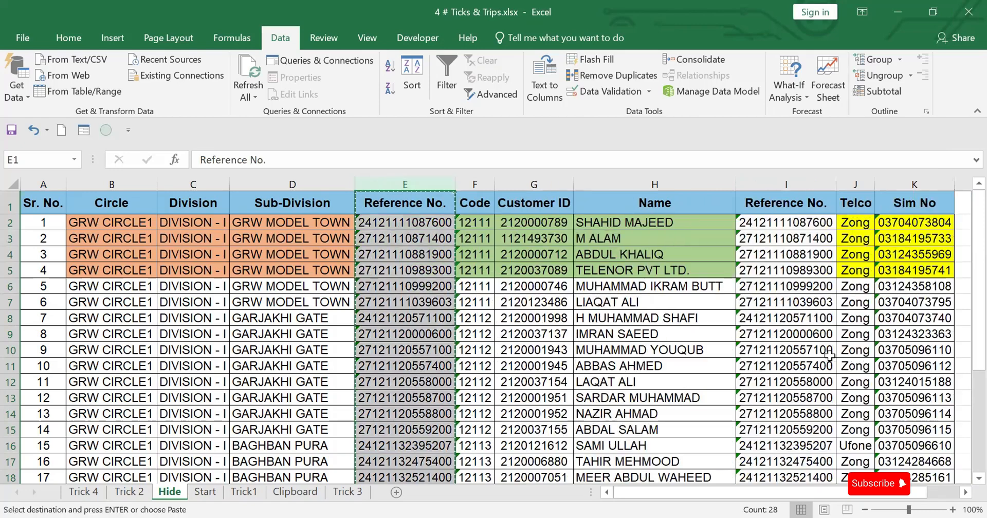
key("ctrl+z")
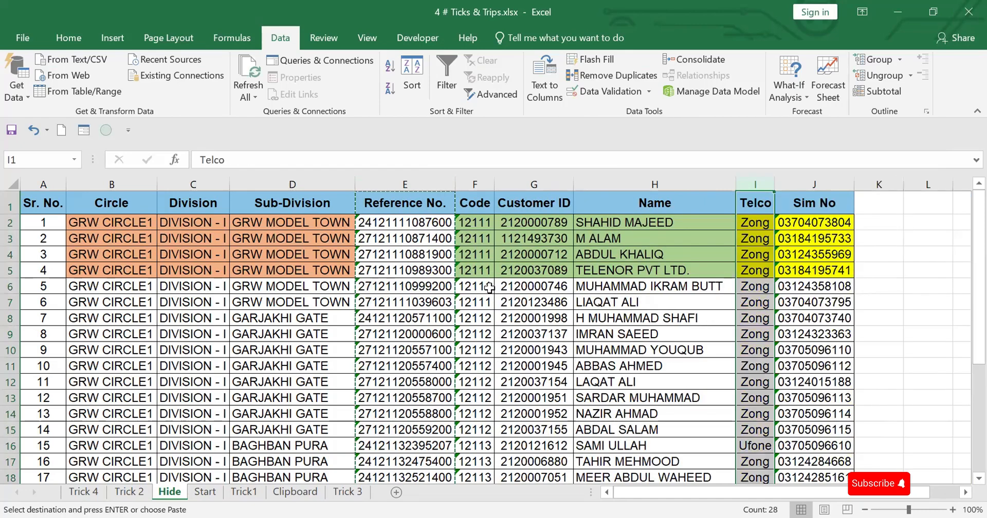
key("Escape")
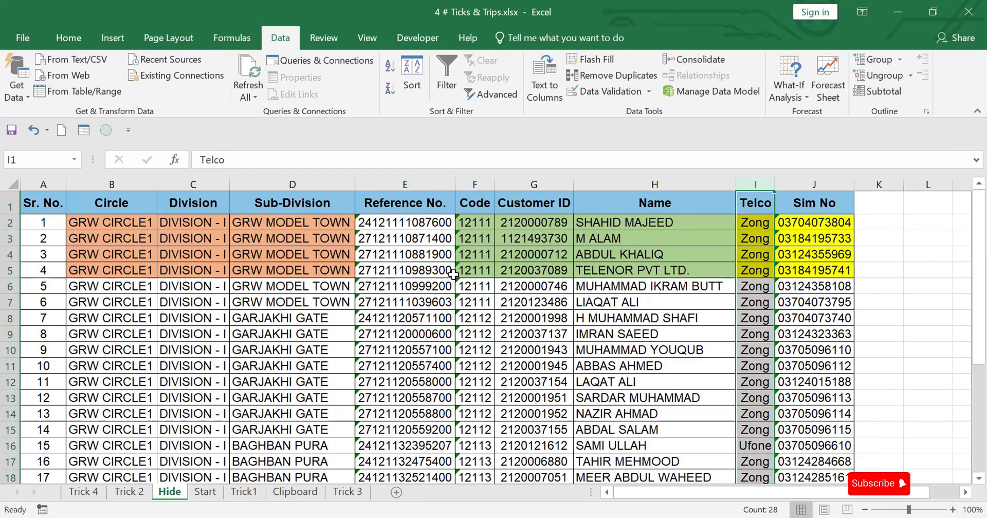
Move the Reference No. column between Name and Telco, and move rows 10 to 13 above row 5, inserting both without overwriting cells
left_click(416, 179)
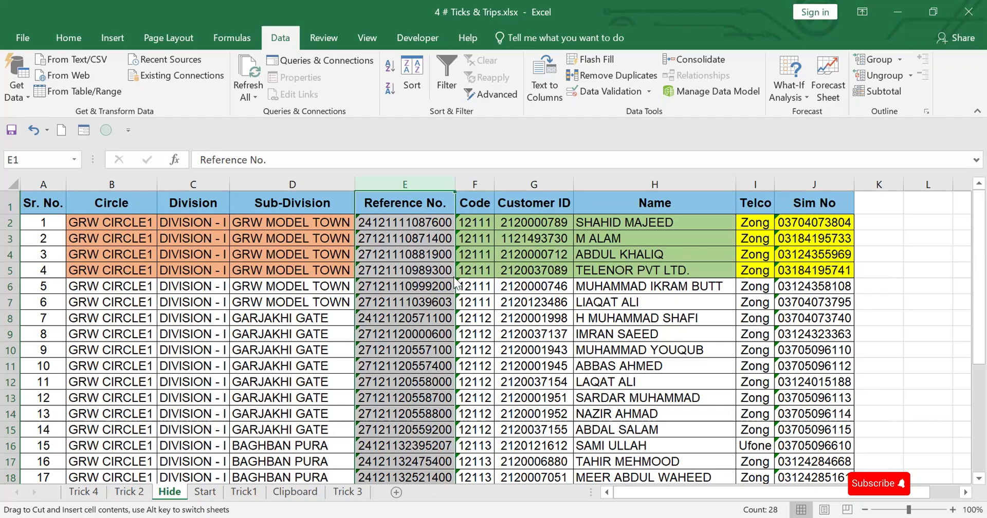
left_click_drag(455, 281, 698, 278)
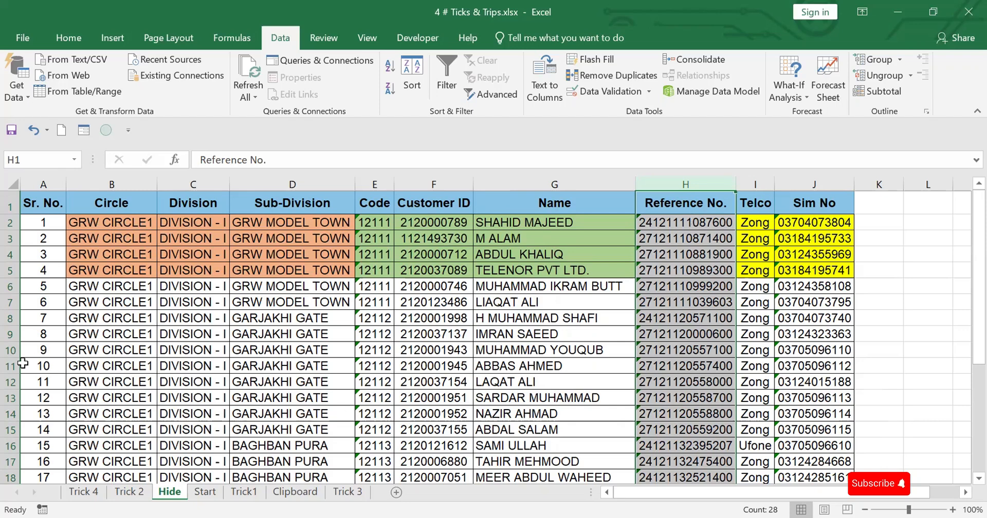
left_click_drag(10, 353, 10, 398)
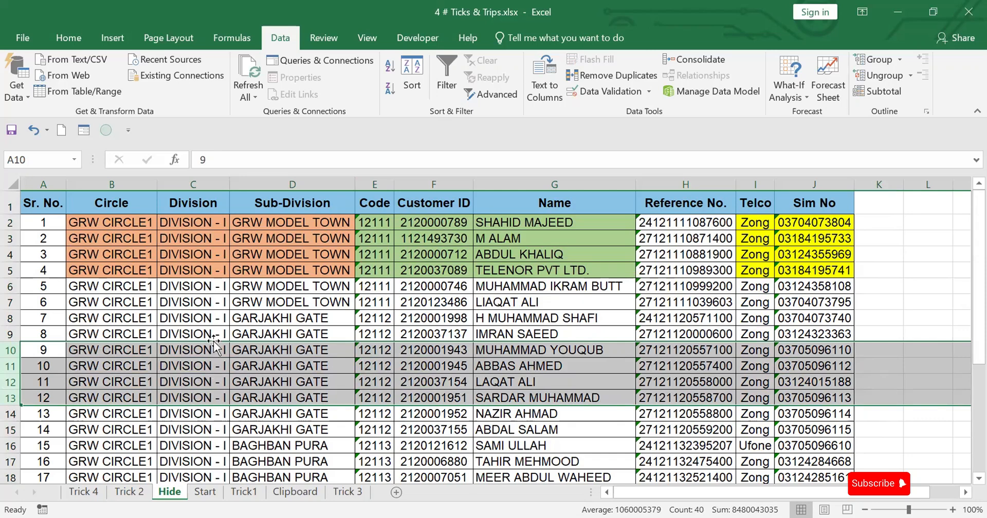
left_click_drag(213, 345, 222, 258)
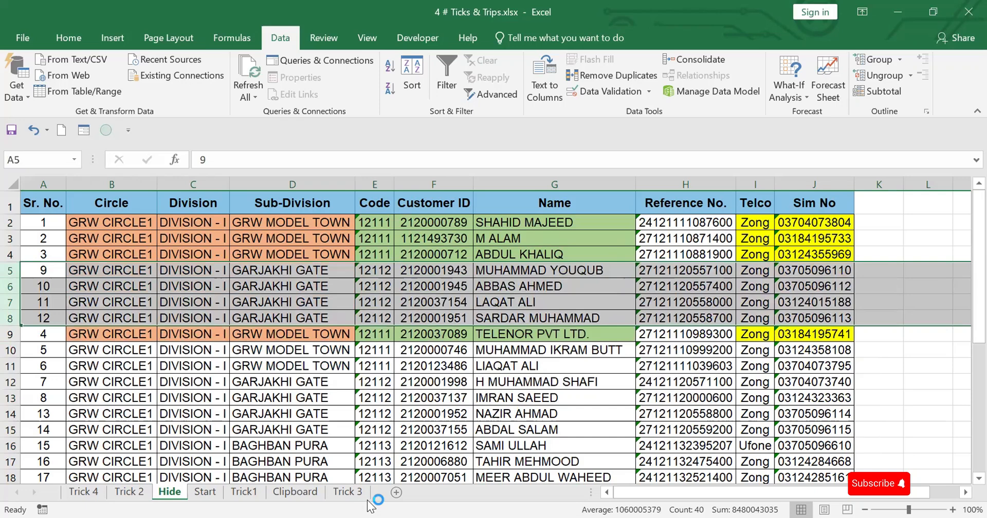